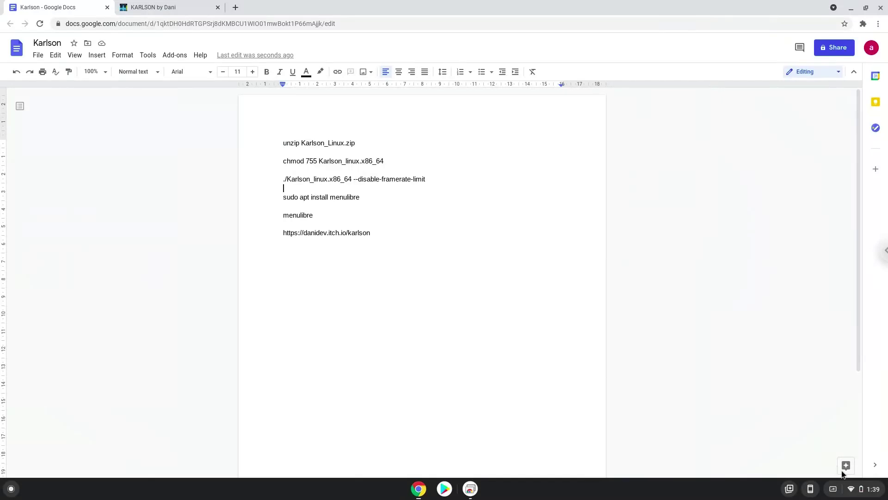
# Step: Open the ChromeOS quick settings panel from the shelf's clock area
pyautogui.click(857, 490)
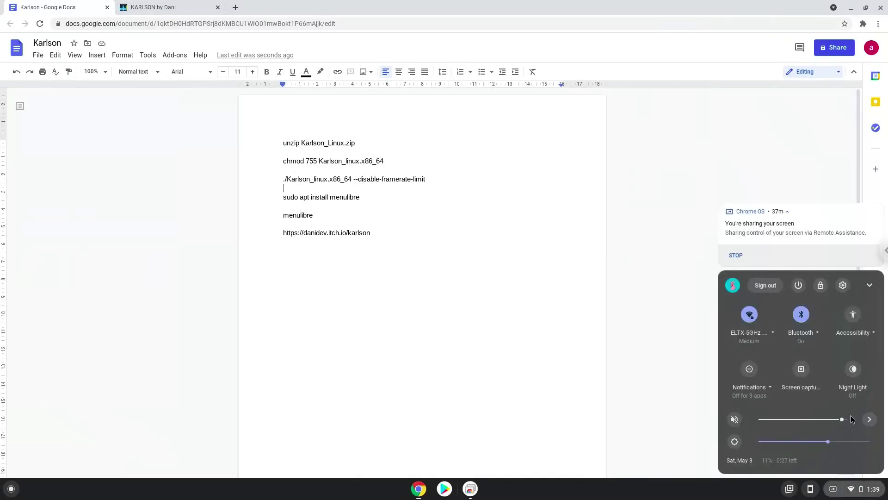
# Step: Turn on Linux under Settings > Advanced > Developers with the recommended 7.5 GB disk, then close Terminal
pyautogui.click(843, 285)
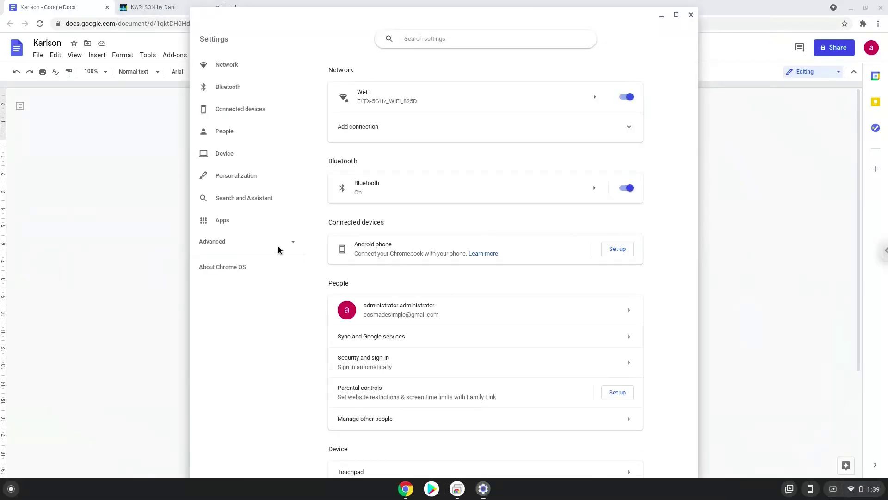
pyautogui.click(247, 243)
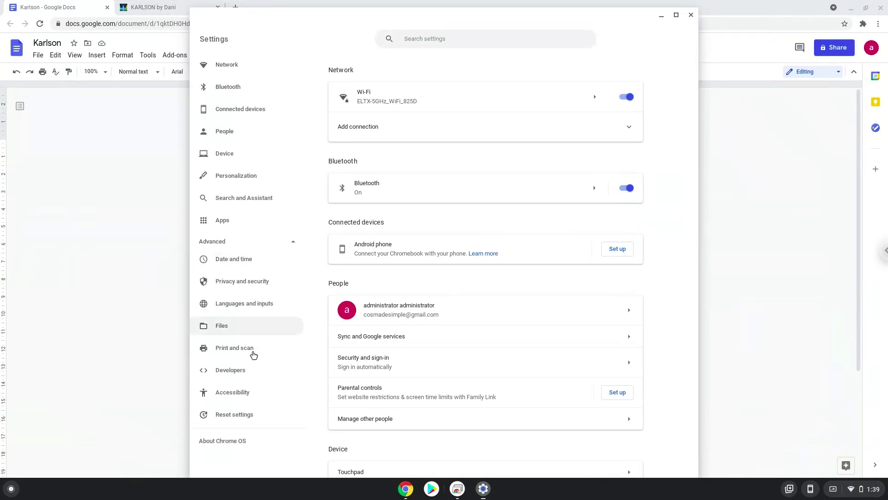
pyautogui.click(256, 373)
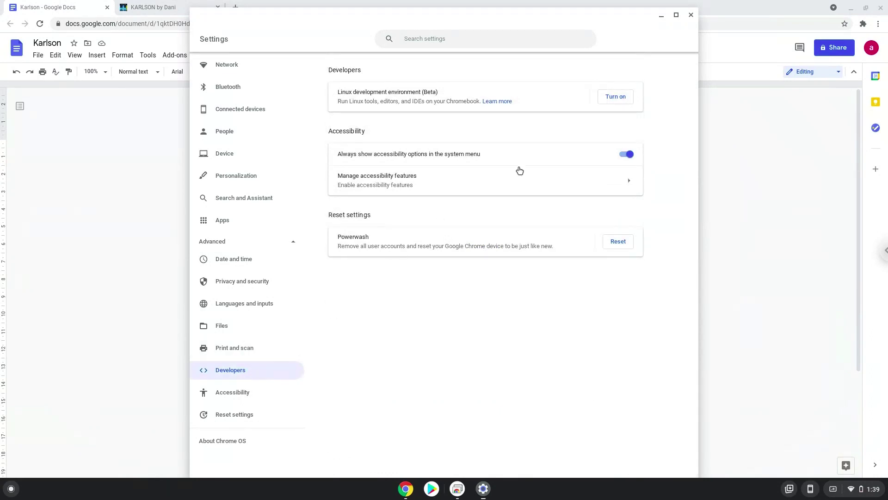
pyautogui.click(611, 100)
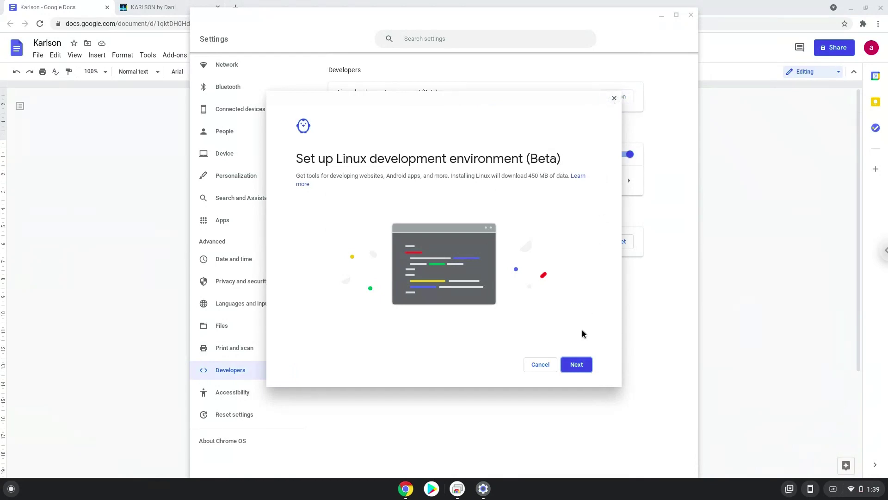
pyautogui.click(578, 365)
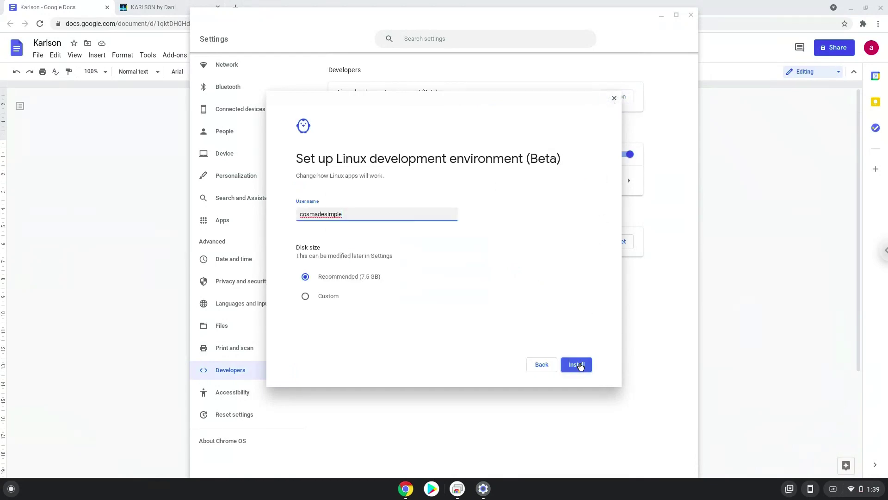
pyautogui.click(578, 365)
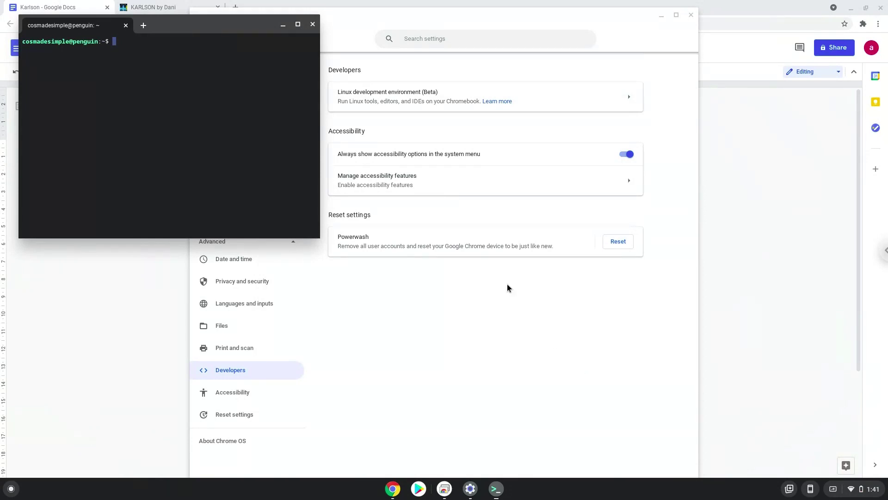
pyautogui.click(313, 25)
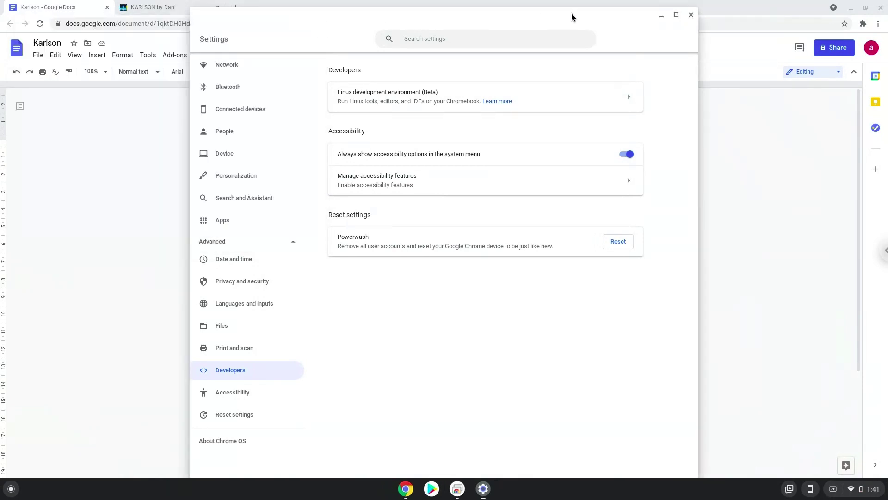
# Step: Download Karlson (LINUX) as Karlson_Linux.zip (46.2 MB) from the KARLSON by Dani itch.io page
pyautogui.click(692, 15)
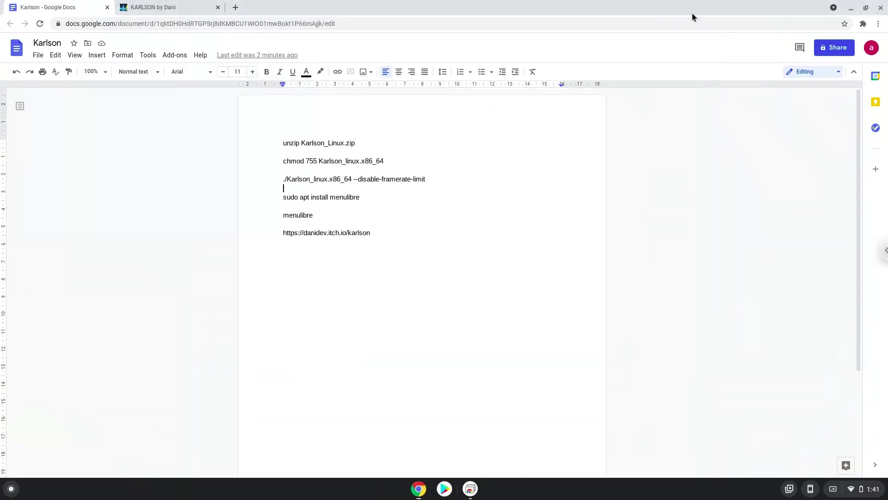
pyautogui.click(193, 6)
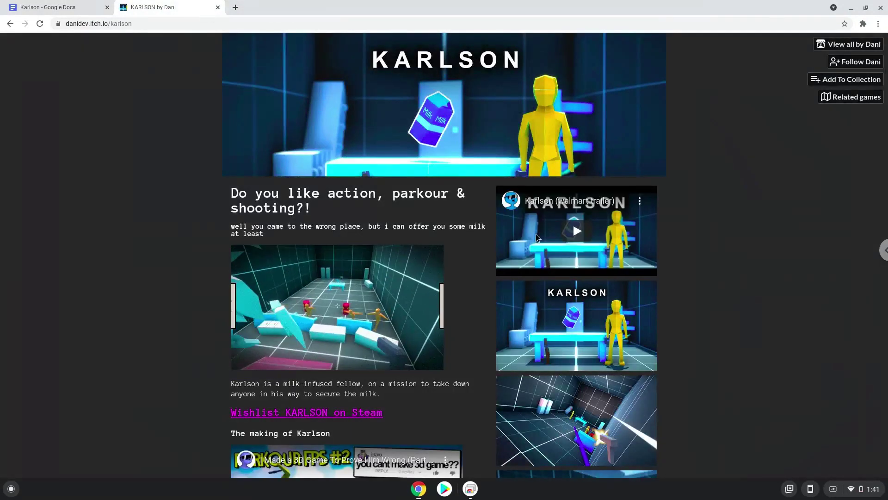
pyautogui.scroll(-2, 573, 204)
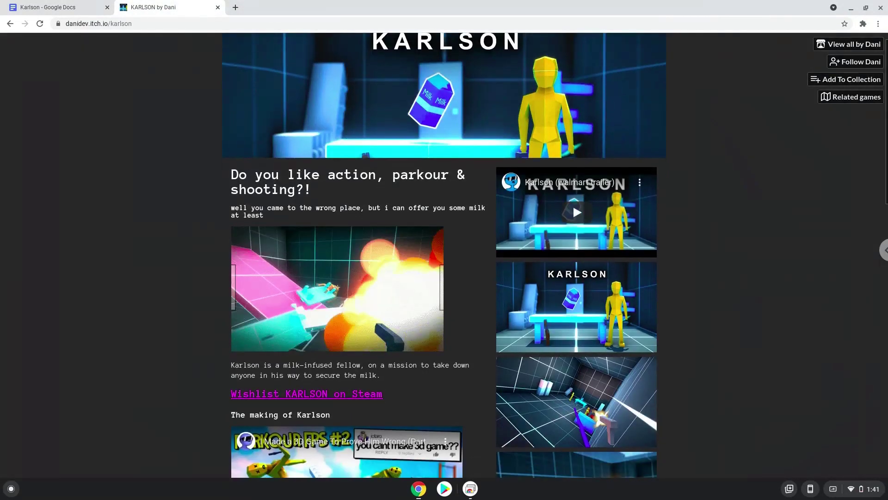
pyautogui.scroll(-4, 573, 204)
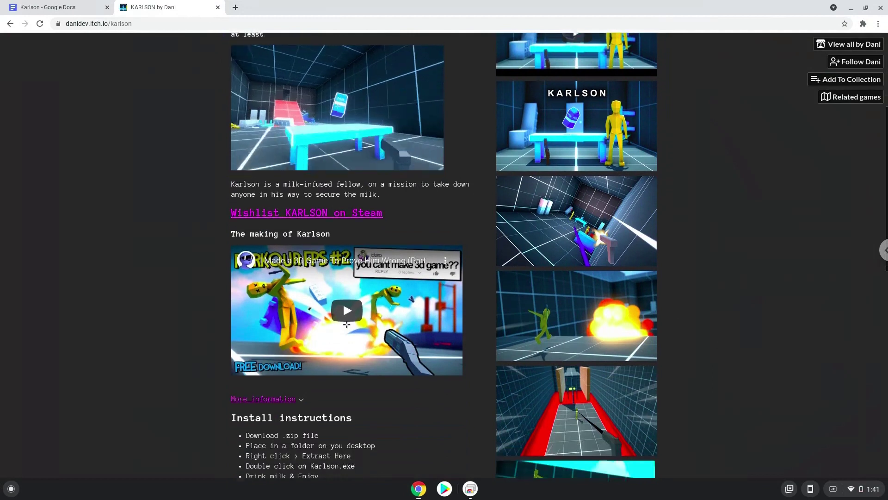
pyautogui.scroll(-3, 573, 204)
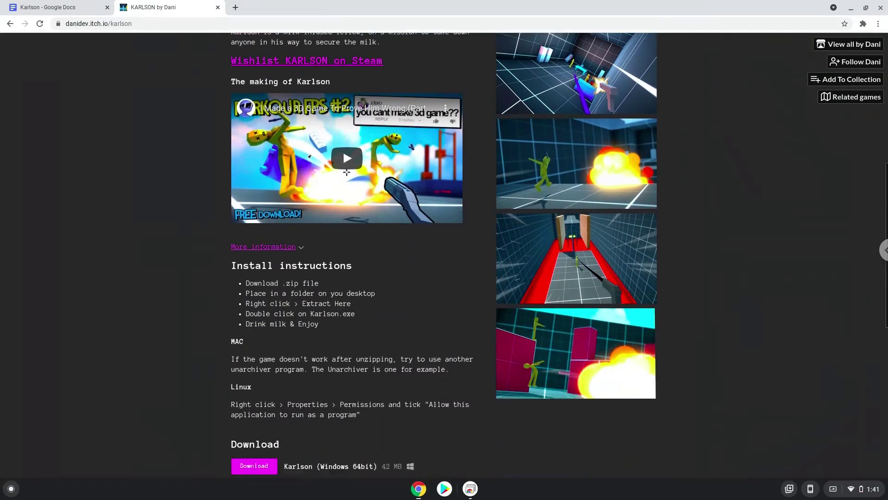
pyautogui.scroll(-2, 641, 368)
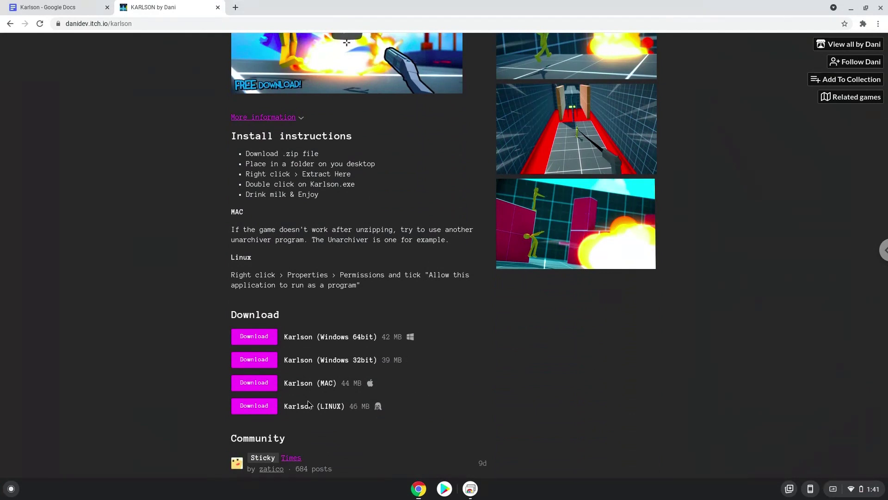
pyautogui.click(261, 409)
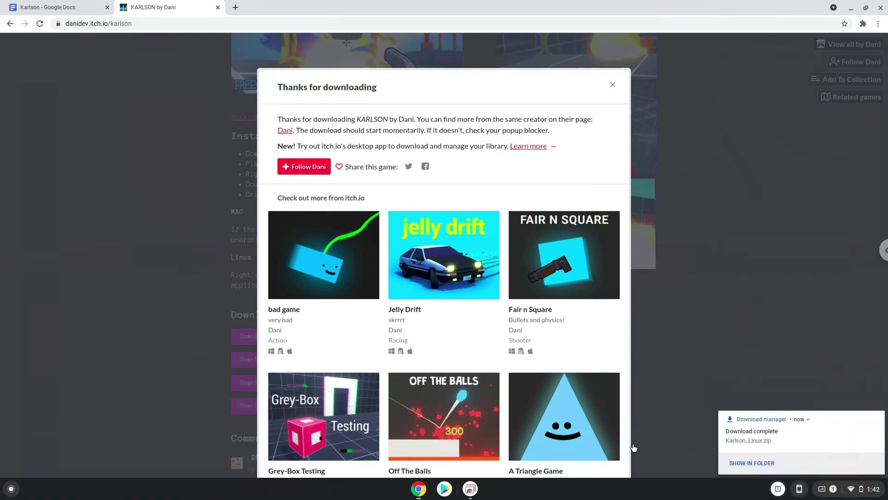
# Step: Cut Karlson_Linux.zip from Downloads and paste it into Linux files
pyautogui.click(741, 462)
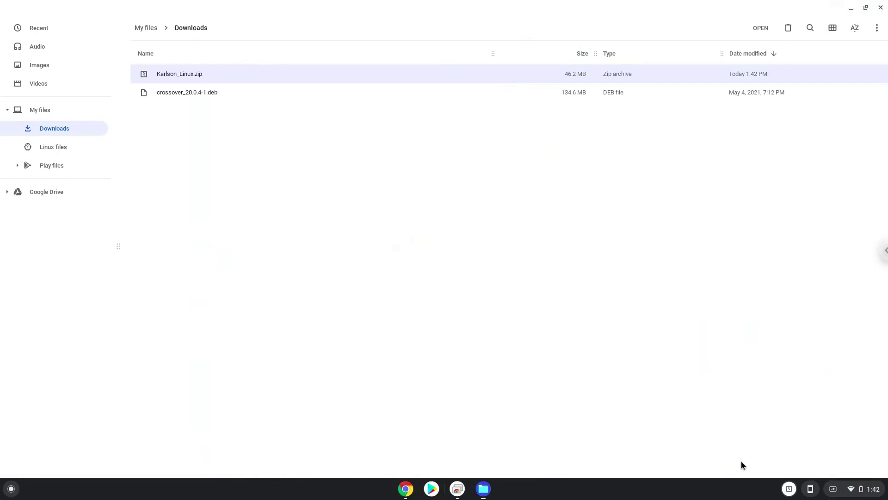
pyautogui.rightClick(170, 68)
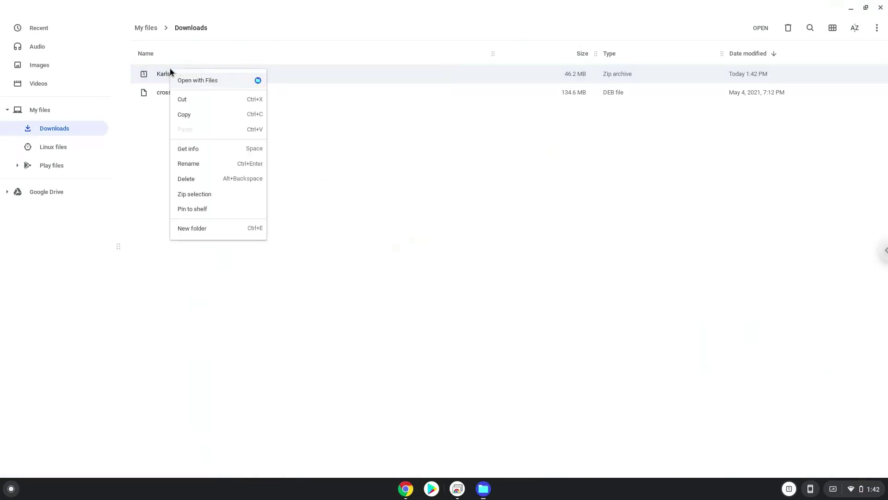
pyautogui.click(187, 99)
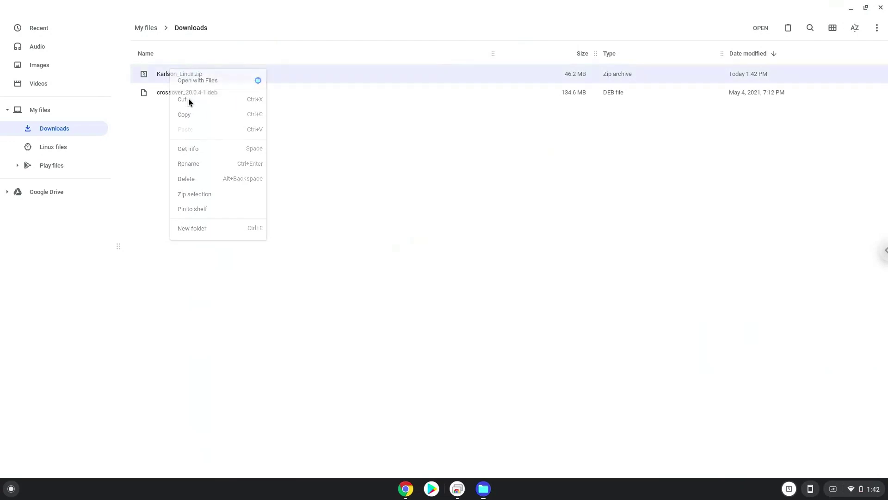
pyautogui.click(79, 149)
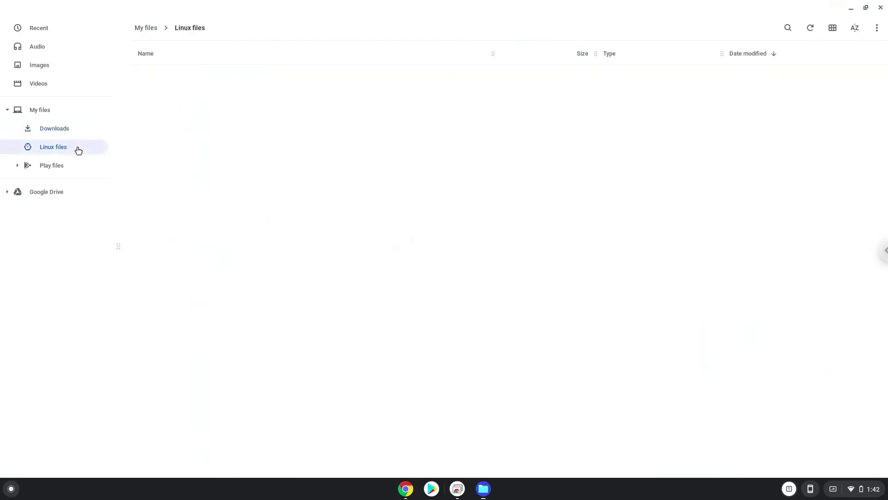
pyautogui.rightClick(206, 148)
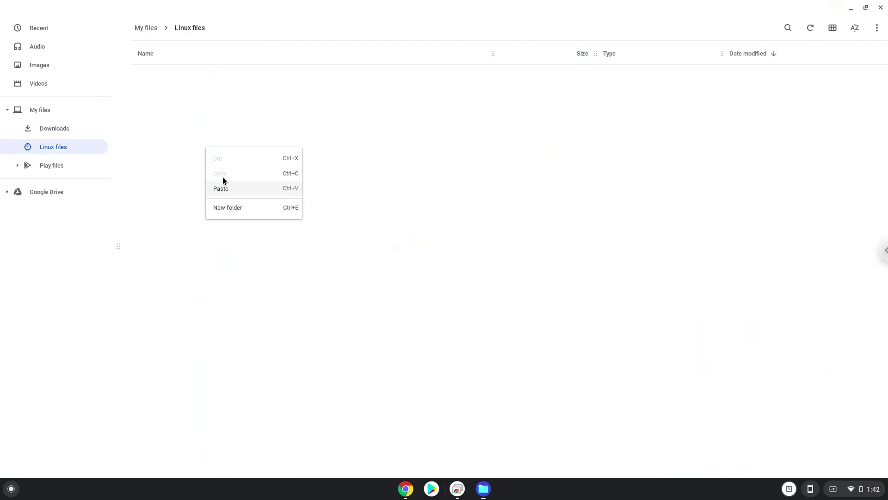
pyautogui.click(227, 189)
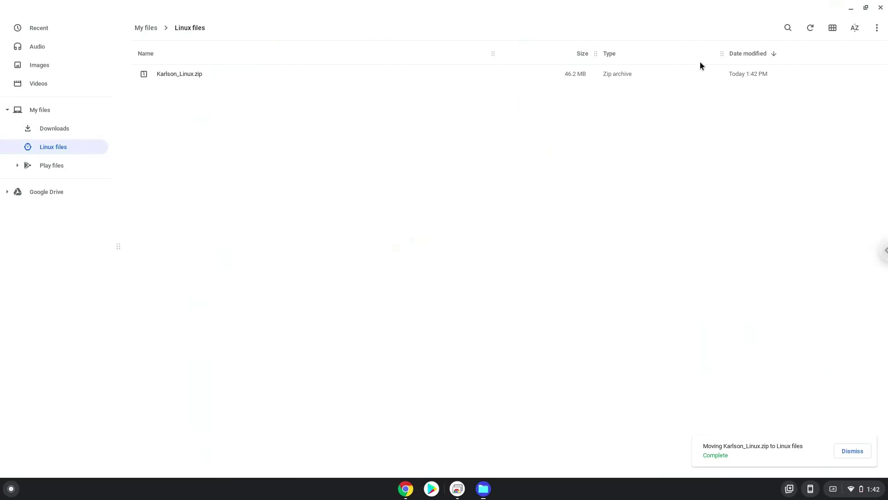
pyautogui.click(882, 8)
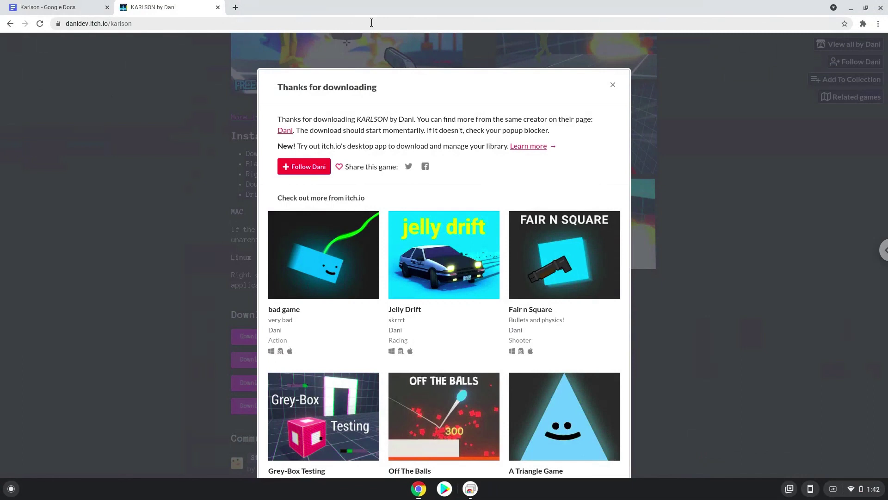
# Step: Copy the 'unzip Karlson_Linux.zip' line from the notes and search the launcher for 'ter'
pyautogui.click(218, 8)
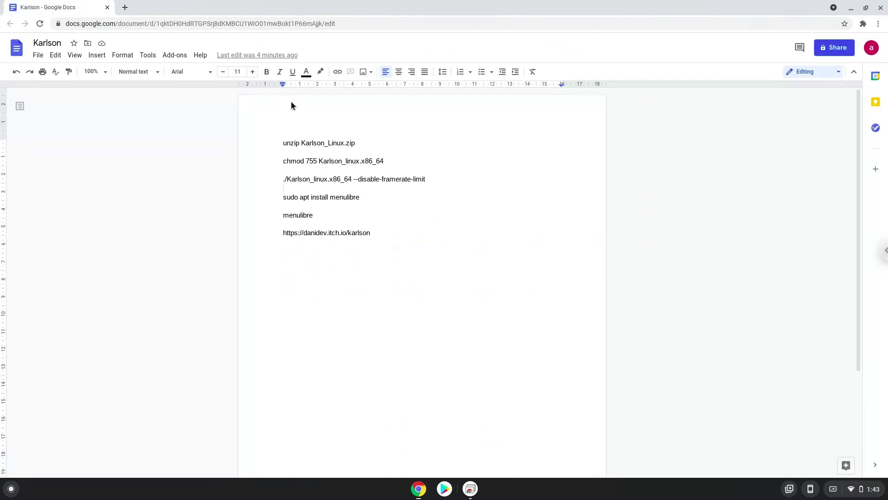
pyautogui.tripleClick(317, 144)
pyautogui.rightClick(316, 143)
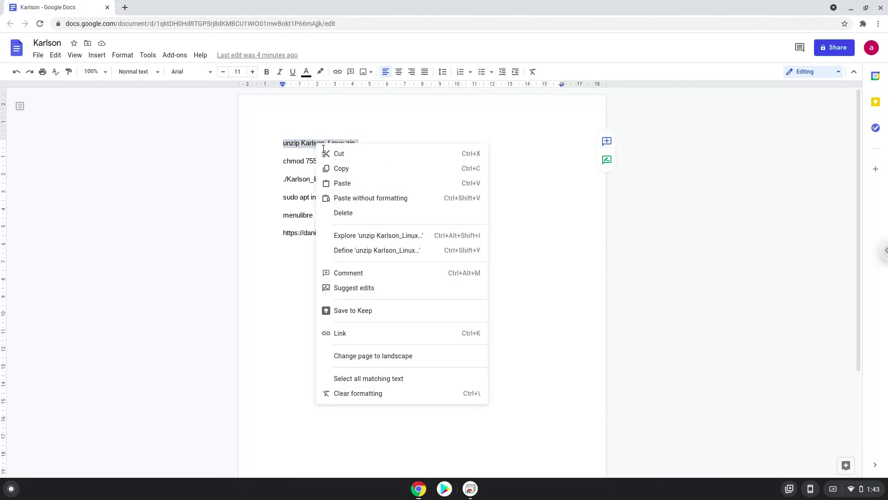
pyautogui.click(344, 168)
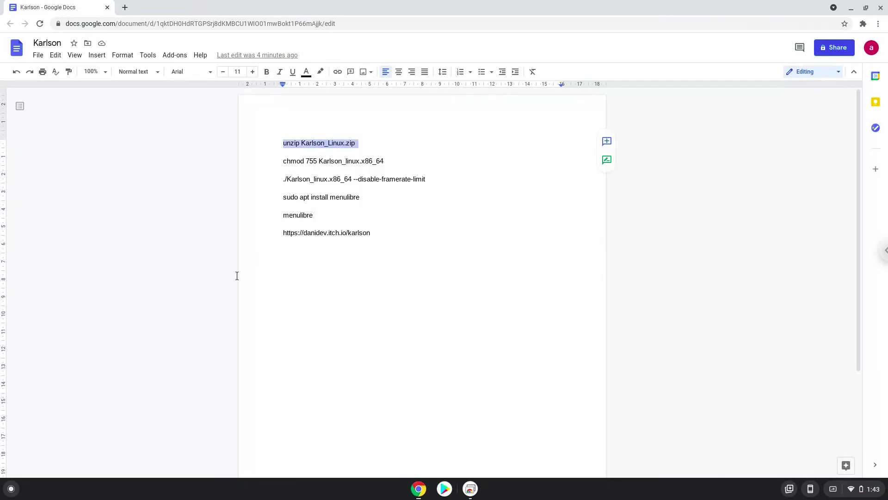
pyautogui.click(12, 488)
pyautogui.write('ter')
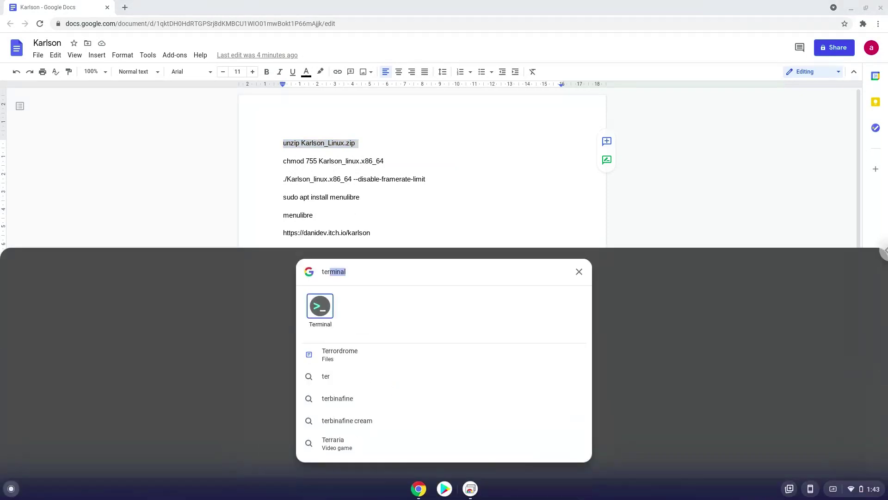
# Step: Run the unzip command in a new Terminal window, then return to the Karlson notes
pyautogui.click(318, 312)
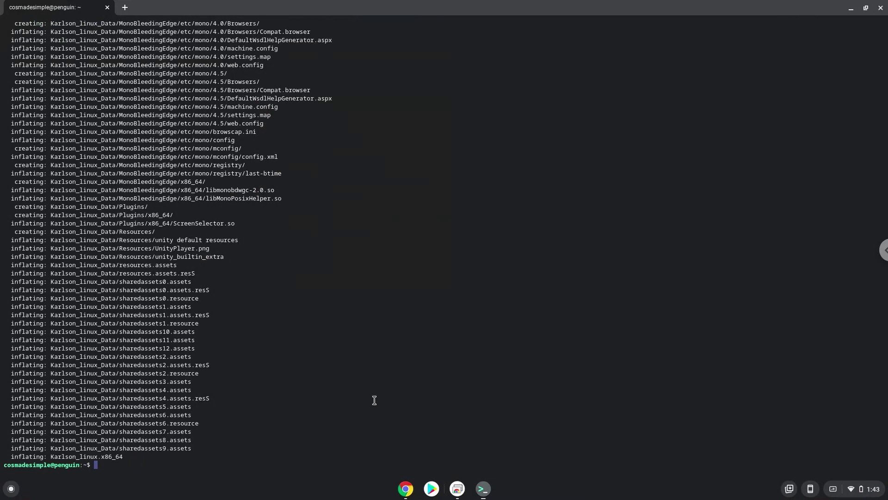
pyautogui.click(405, 489)
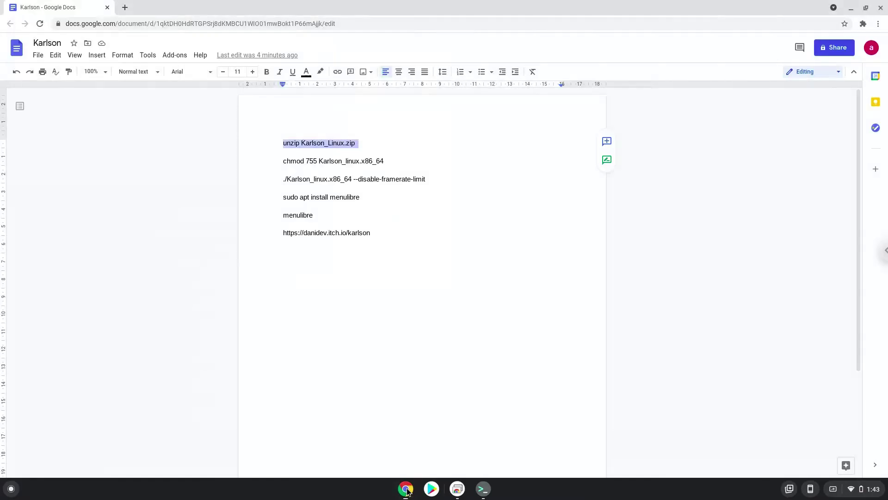
# Step: Copy the chmod 755 line from the notes and run it in Terminal
pyautogui.tripleClick(289, 161)
pyautogui.rightClick(288, 160)
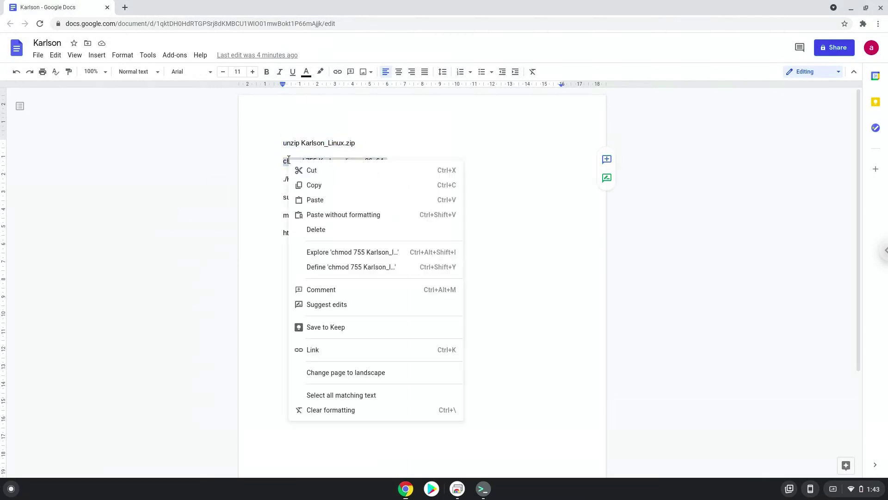
pyautogui.click(313, 186)
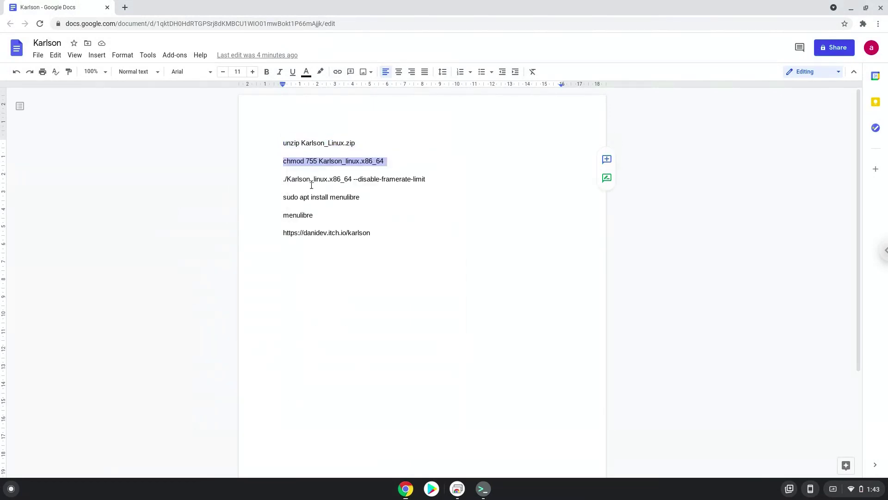
pyautogui.click(486, 489)
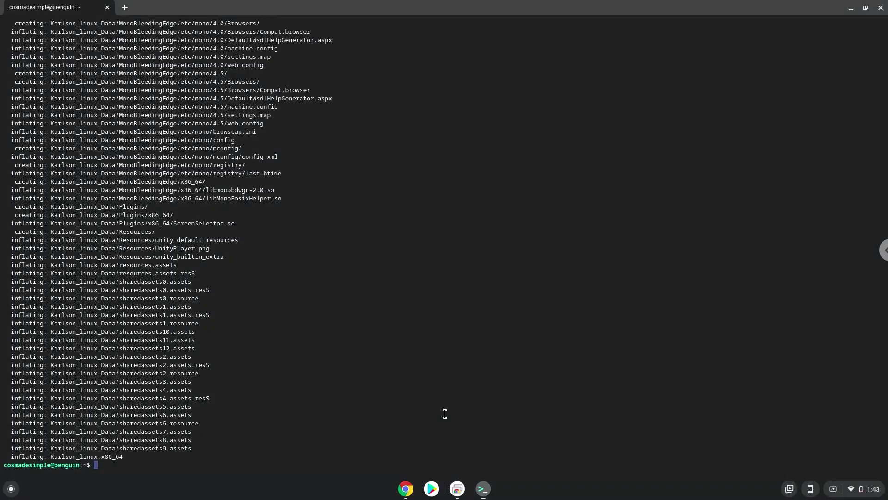
pyautogui.hotkey('ctrl', 'shift', 'v')
pyautogui.press('Return')
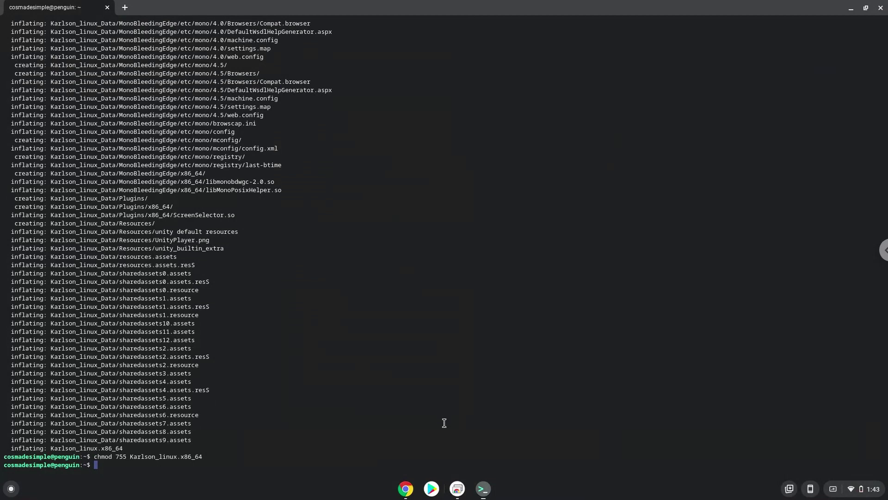
# Step: Copy and run './Karlson_linux.x86_64 --disable-framerate-limit' in Terminal
pyautogui.click(405, 490)
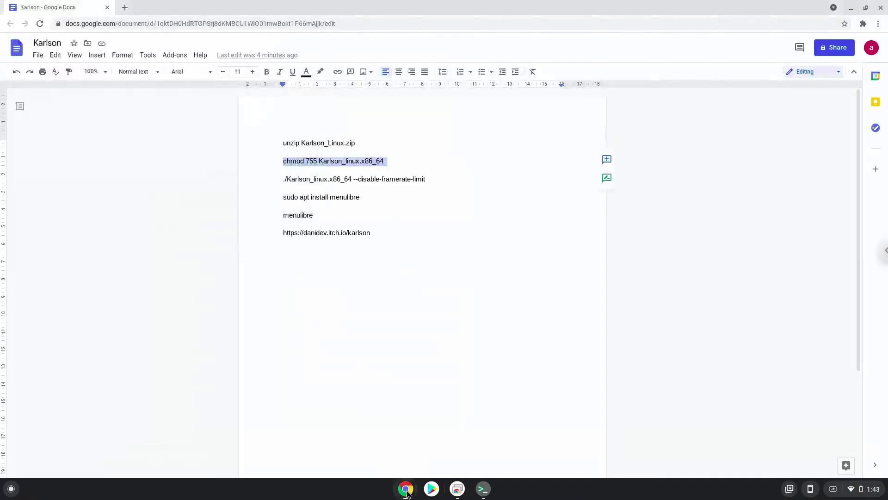
pyautogui.tripleClick(333, 180)
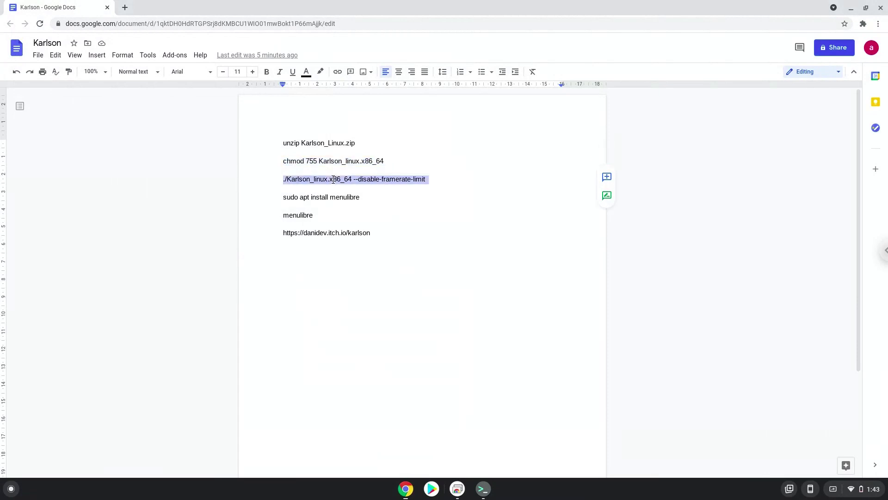
pyautogui.rightClick(334, 180)
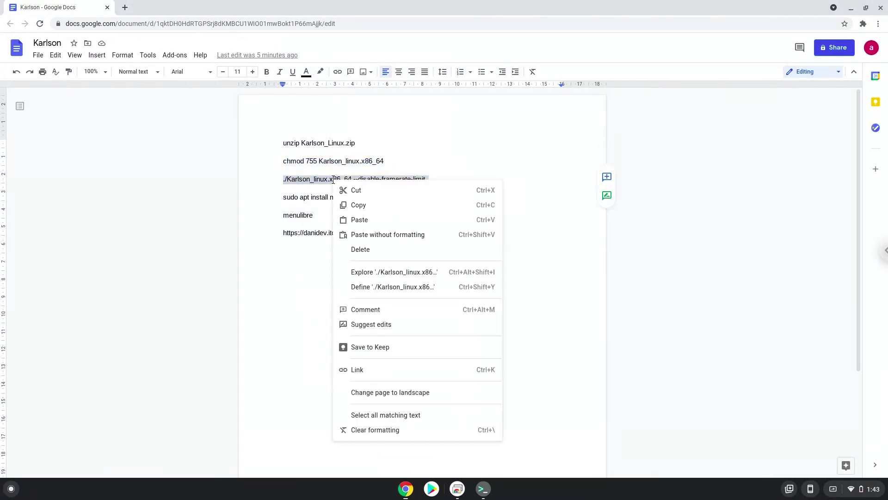
pyautogui.click(360, 204)
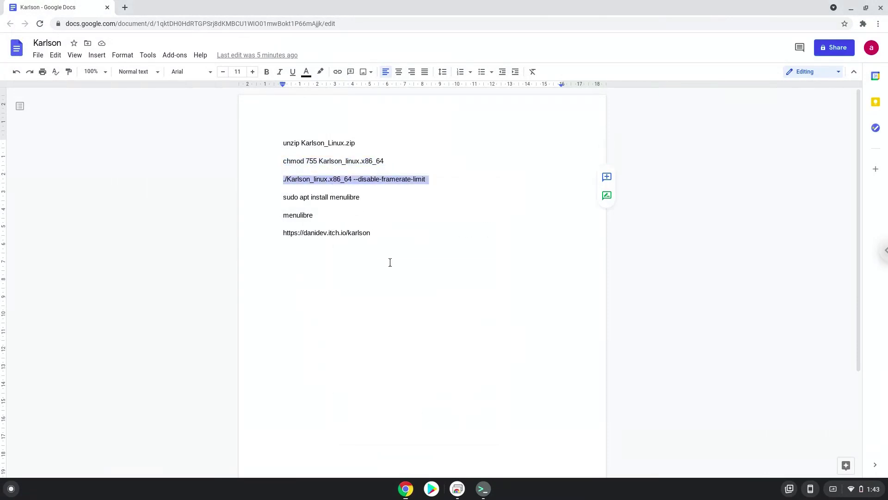
pyautogui.click(483, 489)
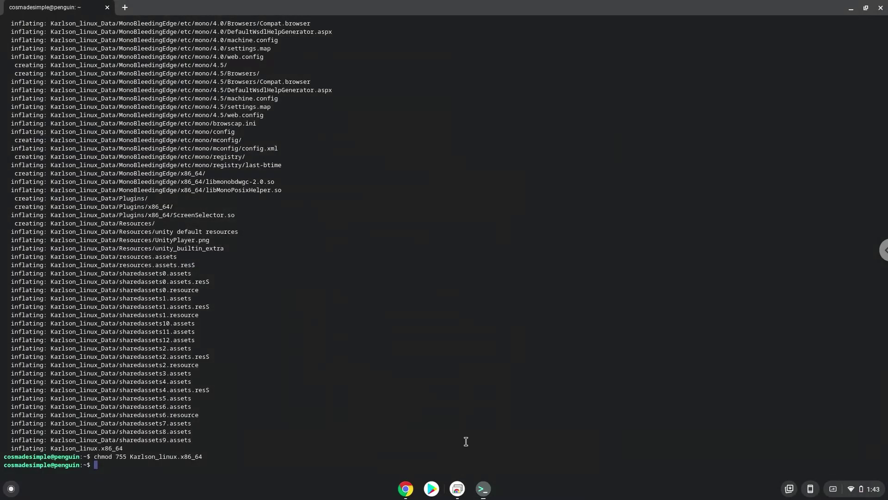
pyautogui.hotkey('ctrl', 'shift', 'v')
pyautogui.press('Return')
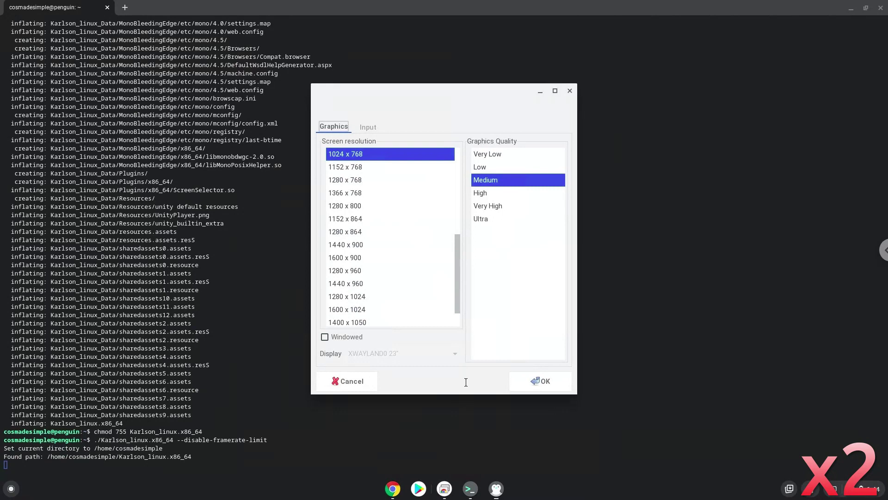
# Step: Set Karlson's graphics to 1920 x 1080 windowed and start the game
pyautogui.click(457, 322)
pyautogui.click(359, 319)
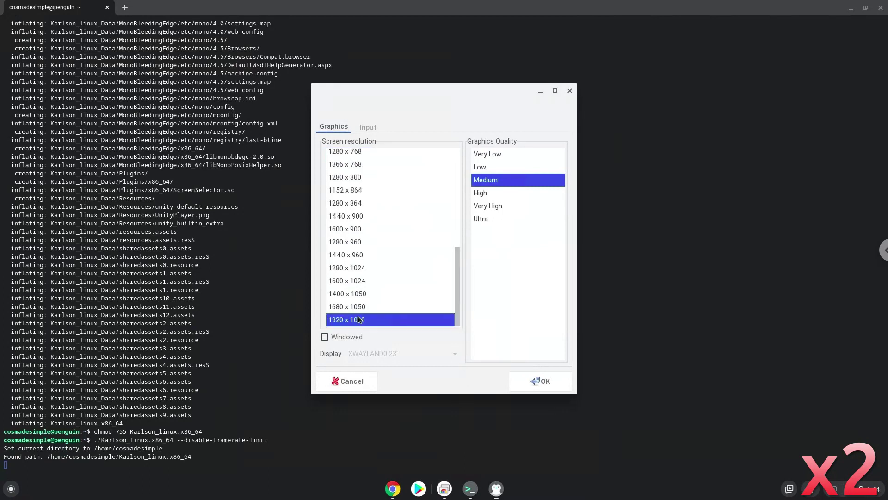
pyautogui.click(325, 337)
pyautogui.click(536, 382)
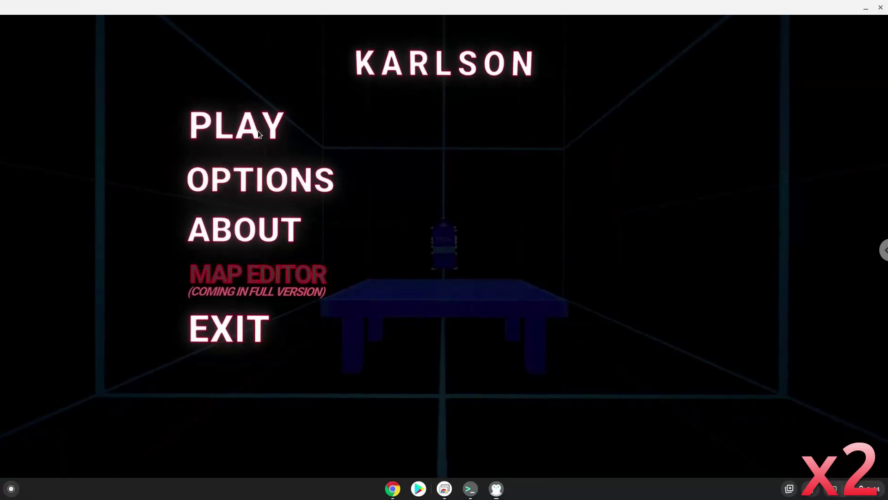
# Step: Start the Tutorial level and walk forward toward the WALLRUNNING wall
pyautogui.click(258, 133)
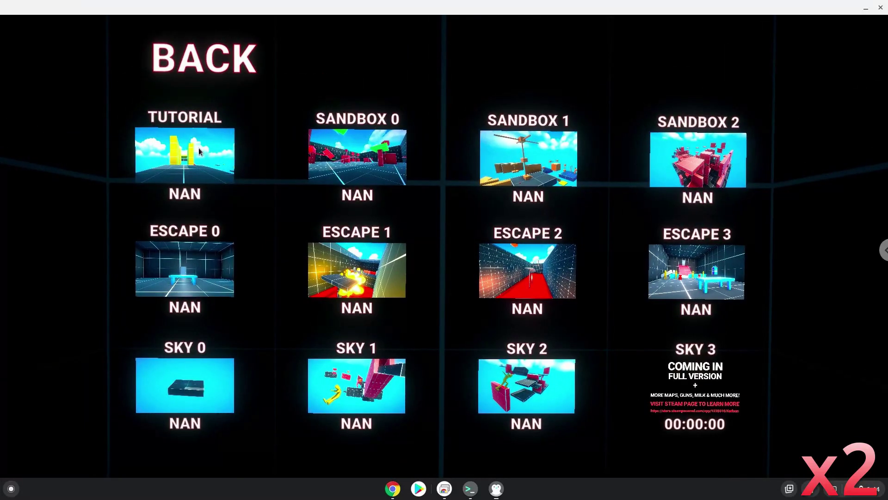
pyautogui.click(199, 148)
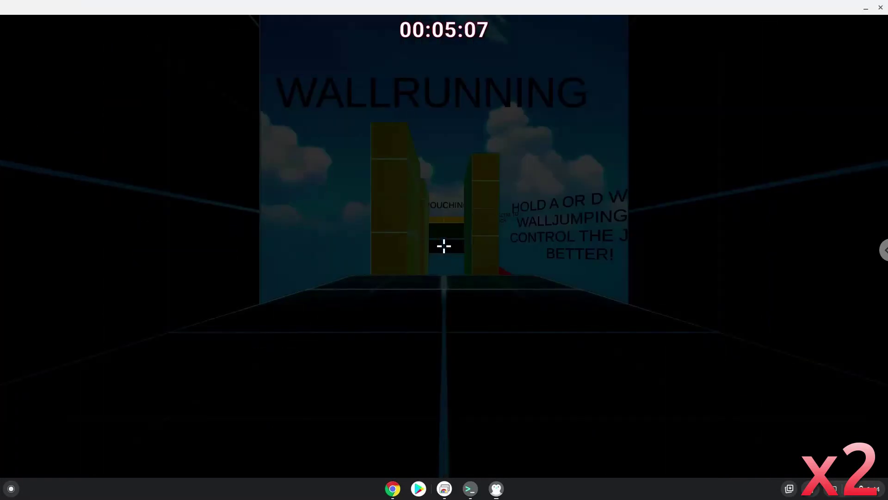
pyautogui.press('w')
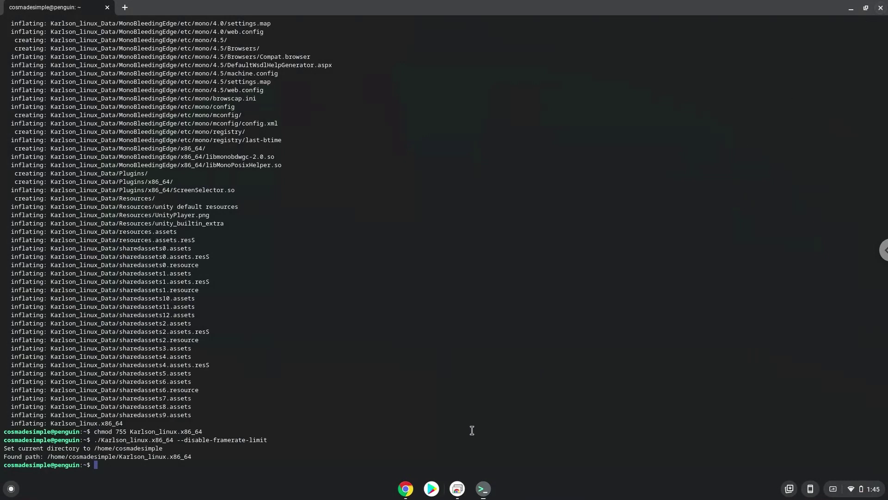
# Step: Copy 'sudo apt install menulibre' from the notes and run it in Terminal
pyautogui.click(405, 489)
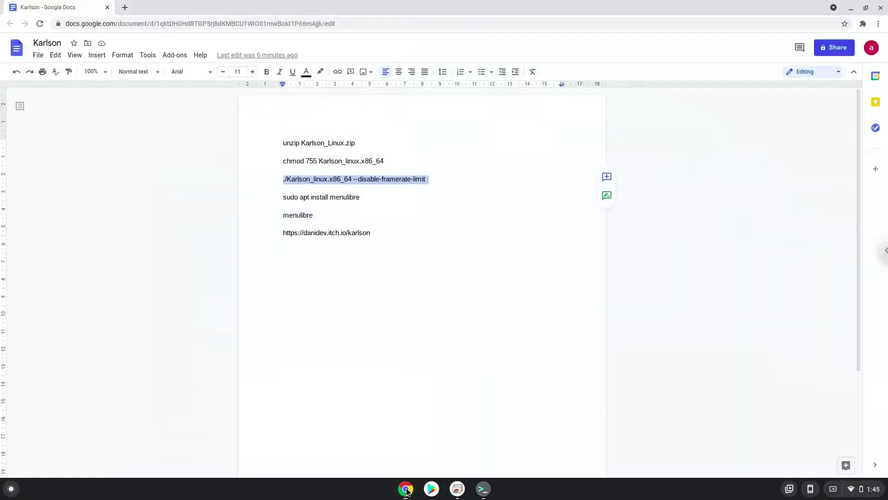
pyautogui.tripleClick(323, 198)
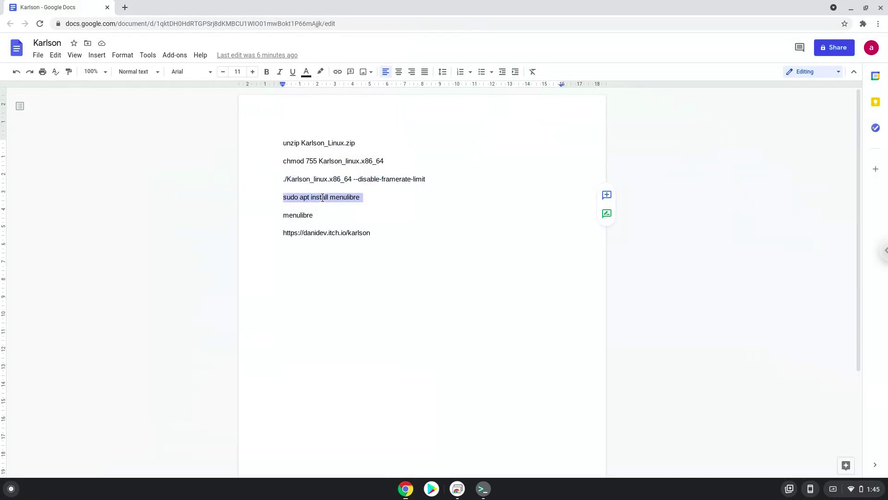
pyautogui.rightClick(322, 198)
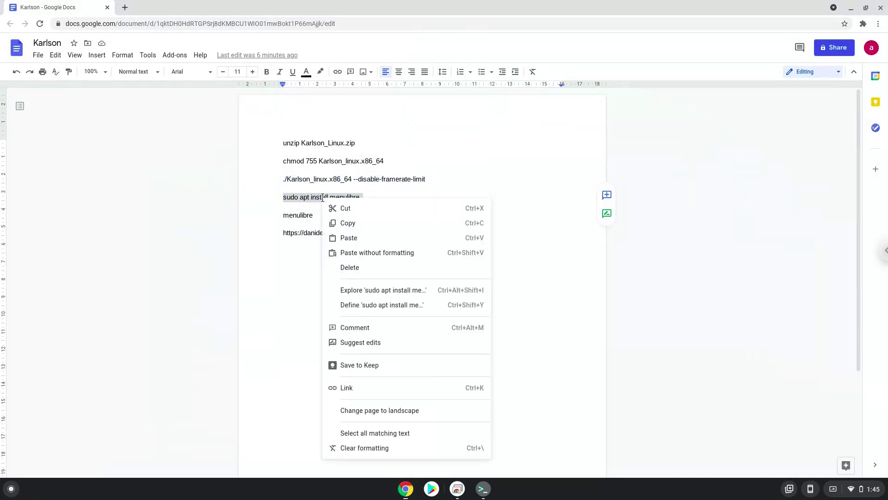
pyautogui.click(345, 224)
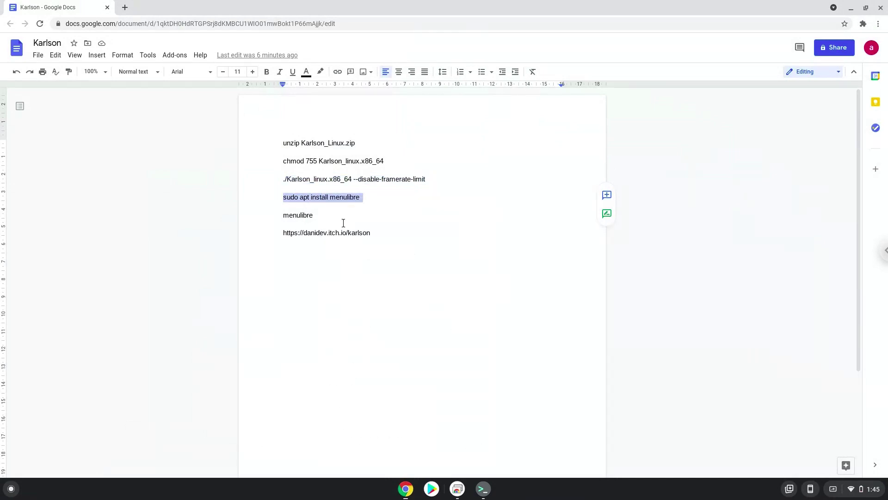
pyautogui.click(483, 489)
pyautogui.scroll(1, 464, 452)
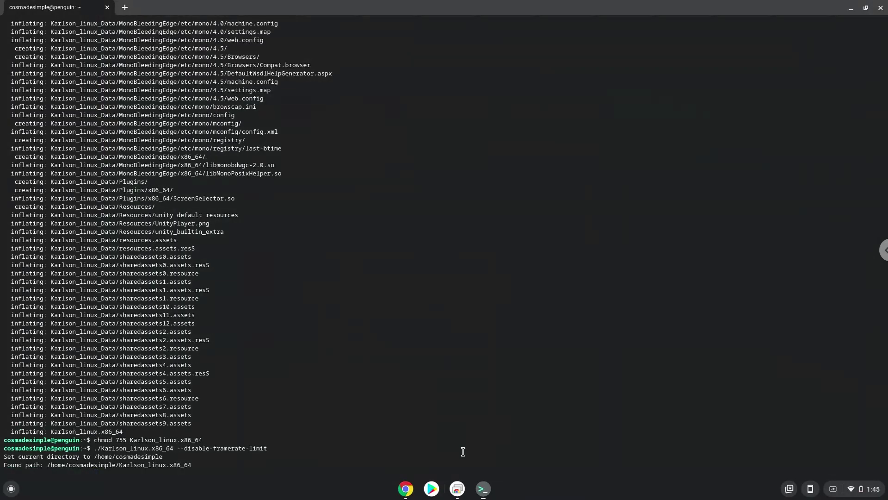
pyautogui.hotkey('ctrl', 'shift', 'v')
pyautogui.press('Return')
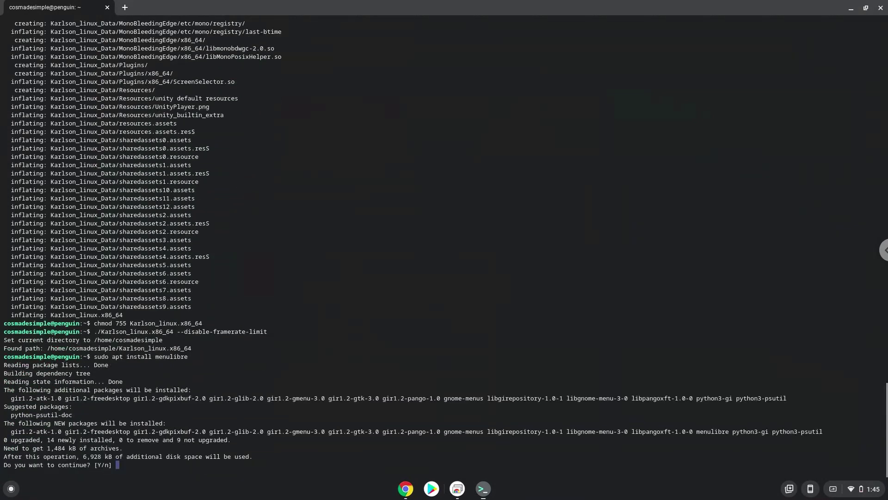
# Step: Abort at the confirmation, rerun the install command, and confirm installing the 14 packages
pyautogui.hotkey('ctrl', 'd')
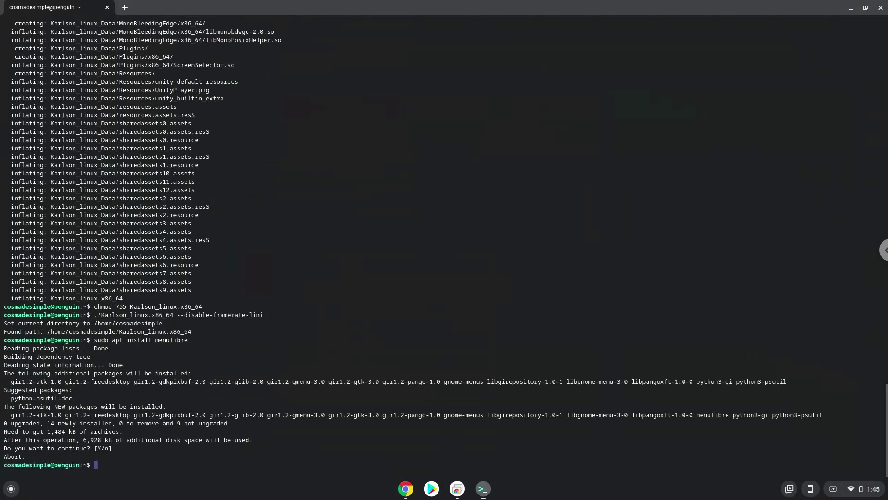
pyautogui.press('Up')
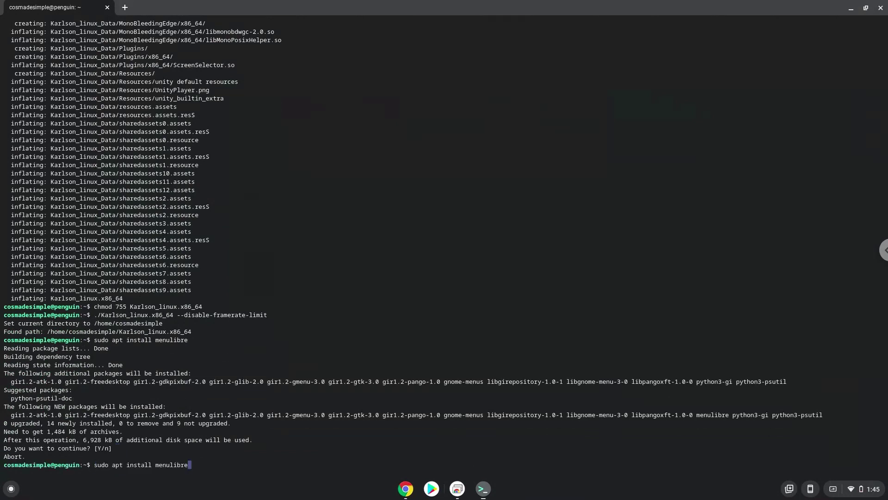
pyautogui.press('Return')
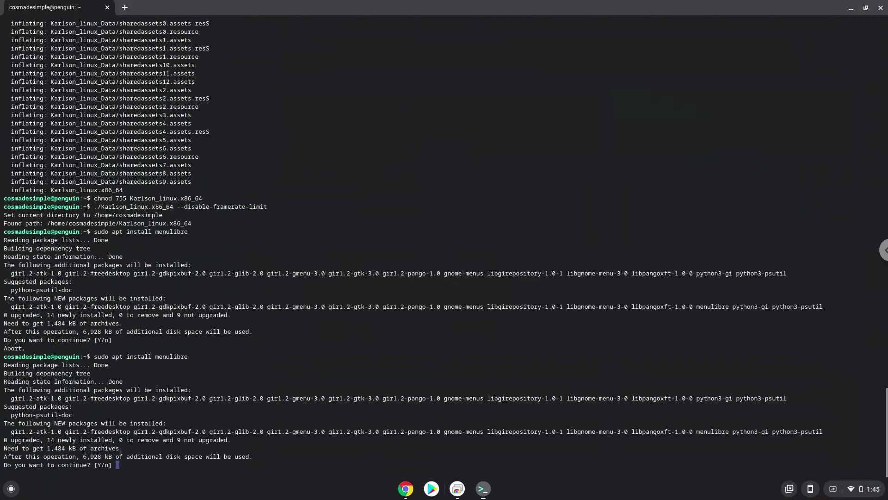
pyautogui.press('Return')
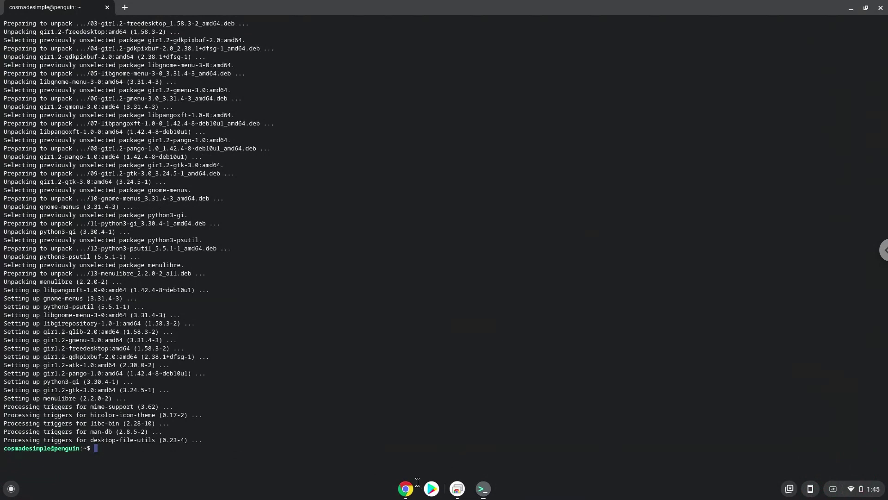
# Step: Copy the 'menulibre' line from the notes and run it in Terminal
pyautogui.click(406, 490)
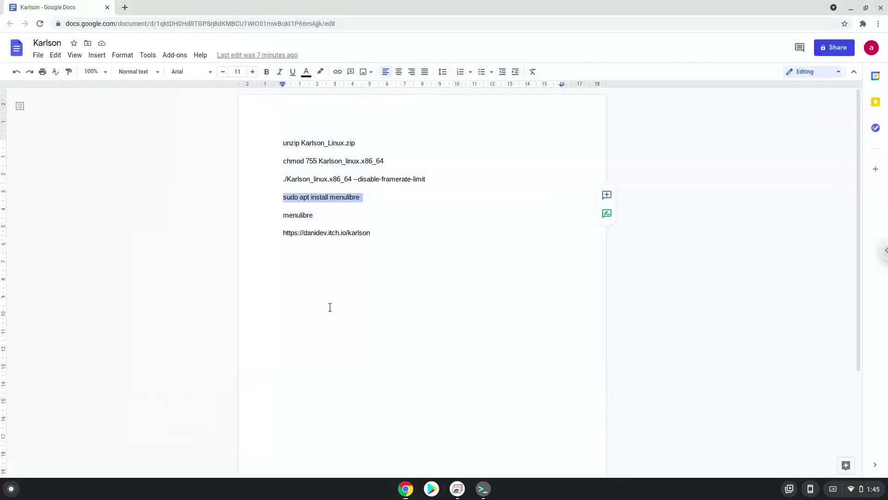
pyautogui.tripleClick(292, 216)
pyautogui.rightClick(293, 216)
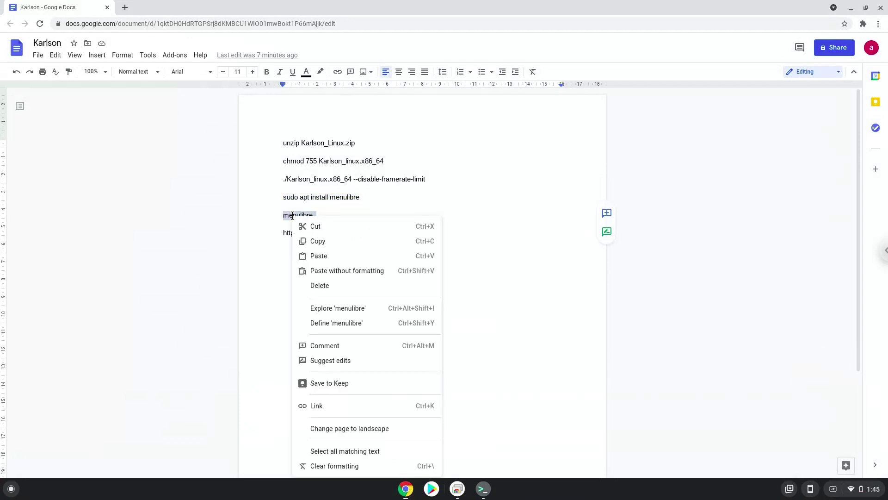
pyautogui.click(320, 241)
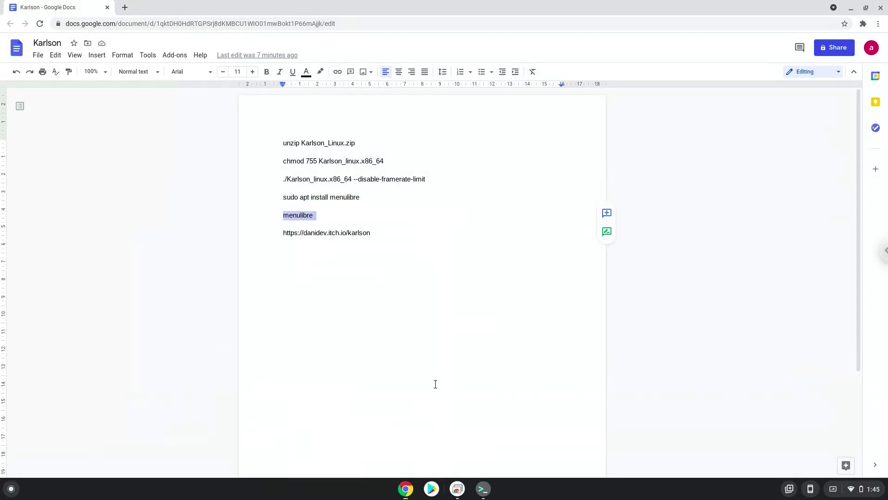
pyautogui.click(484, 489)
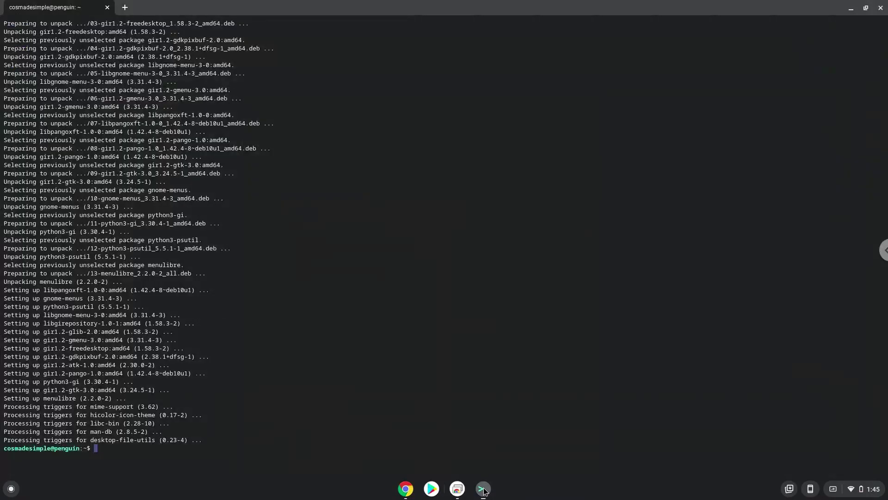
pyautogui.hotkey('ctrl', 'shift', 'v')
pyautogui.press('Return')
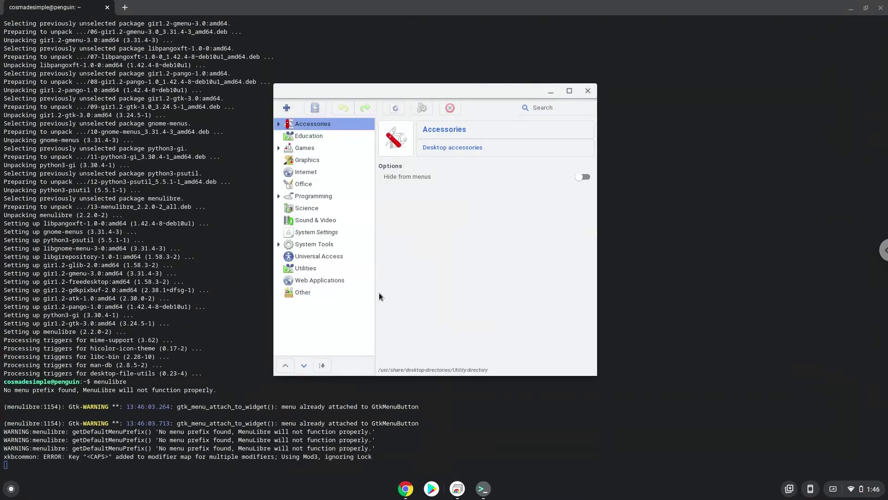
# Step: Add a new launcher under Games named Karlson
pyautogui.click(299, 151)
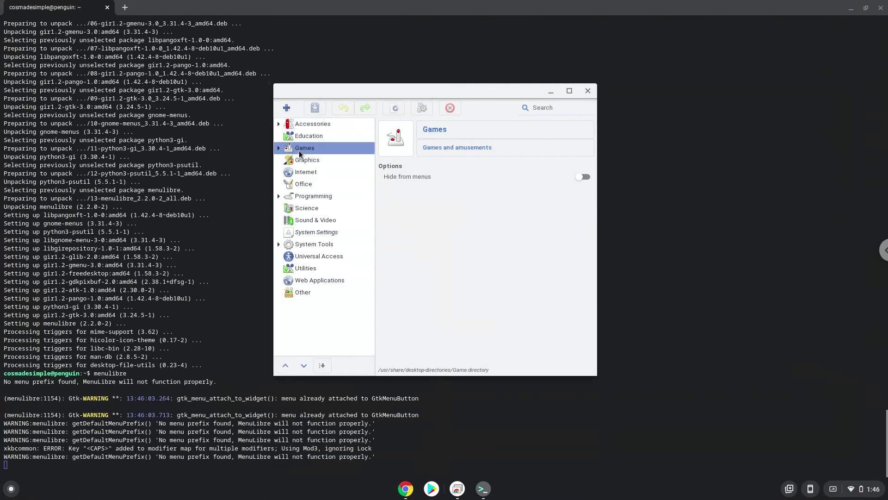
pyautogui.click(285, 109)
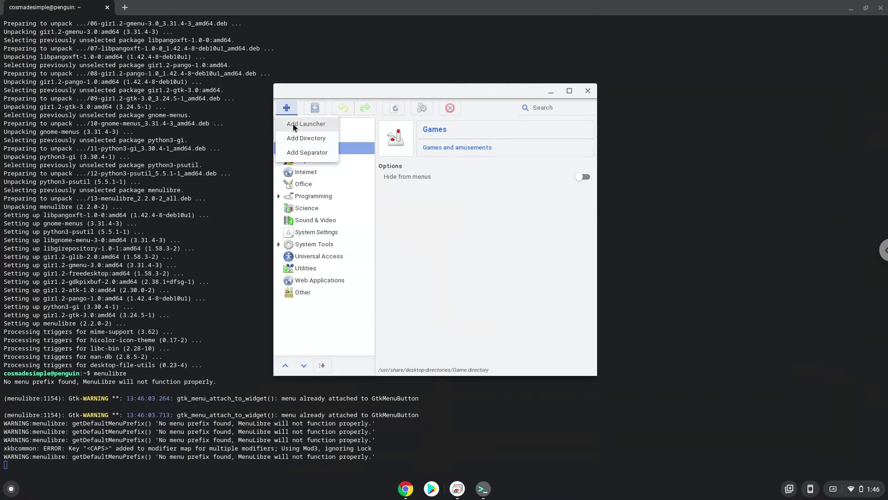
pyautogui.click(294, 128)
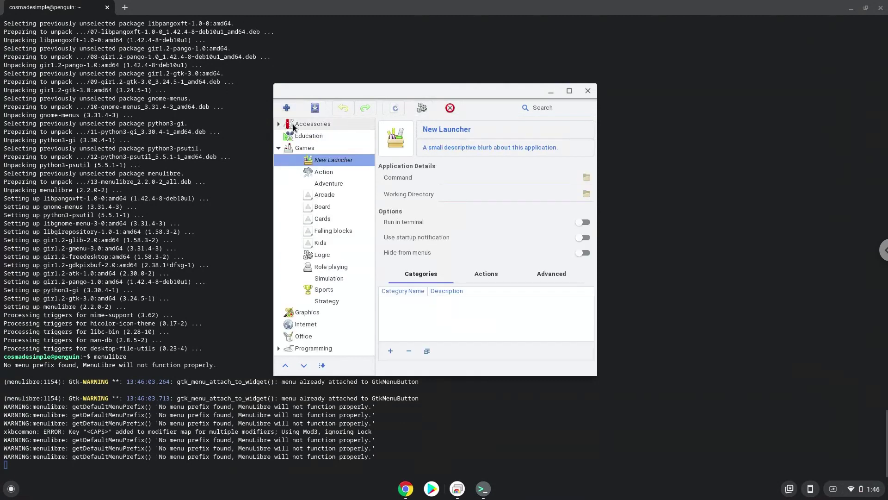
pyautogui.click(433, 129)
pyautogui.write('Karlson')
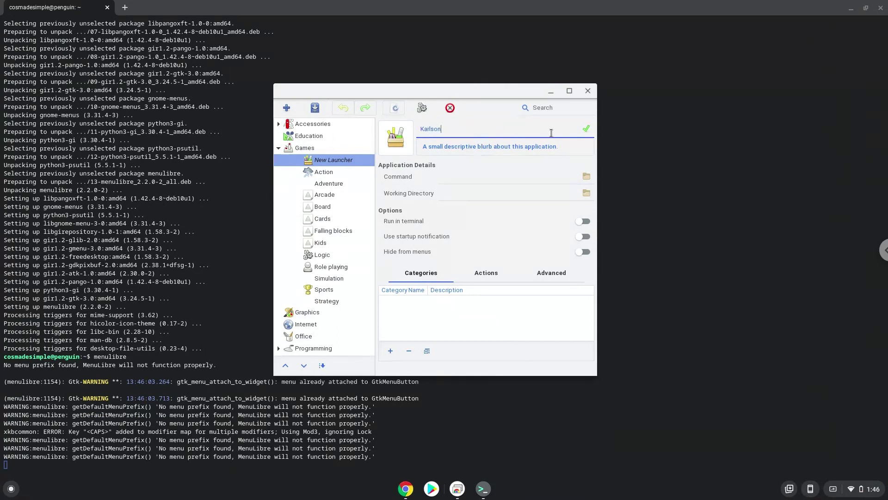
pyautogui.click(587, 130)
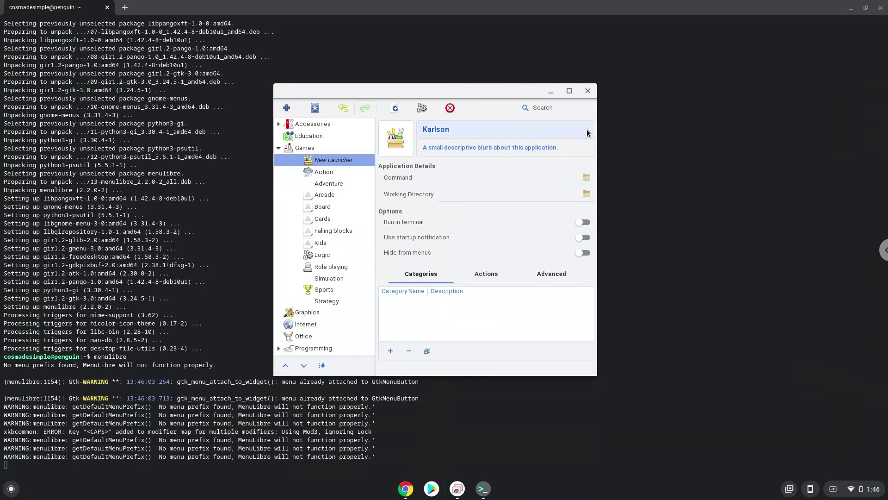
# Step: Set the launcher's command to Karlson_linux.x86_64 in the home folder
pyautogui.click(586, 179)
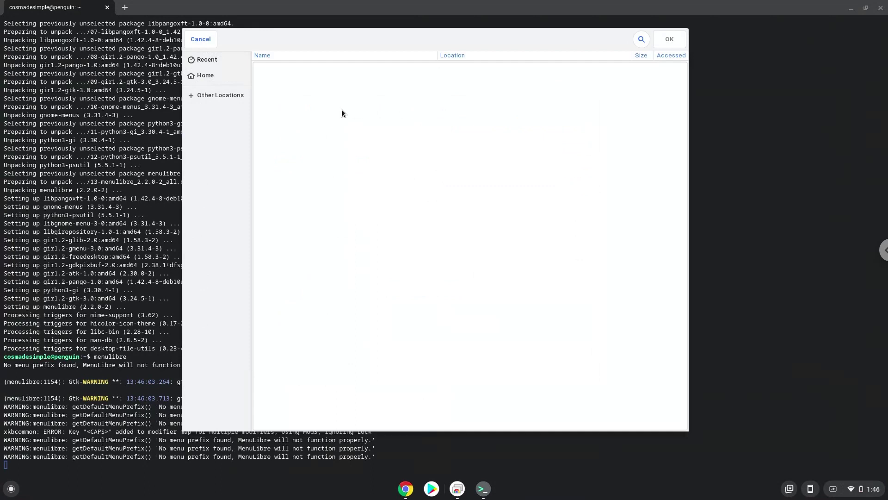
pyautogui.click(220, 79)
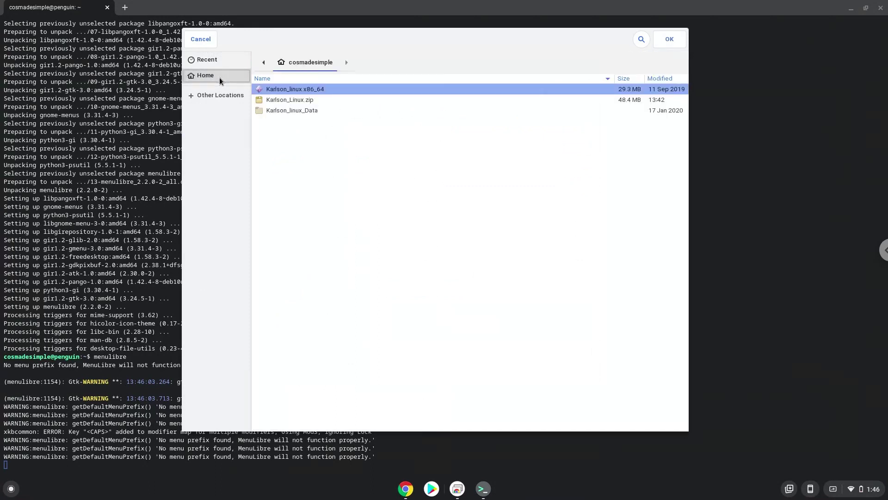
pyautogui.click(272, 93)
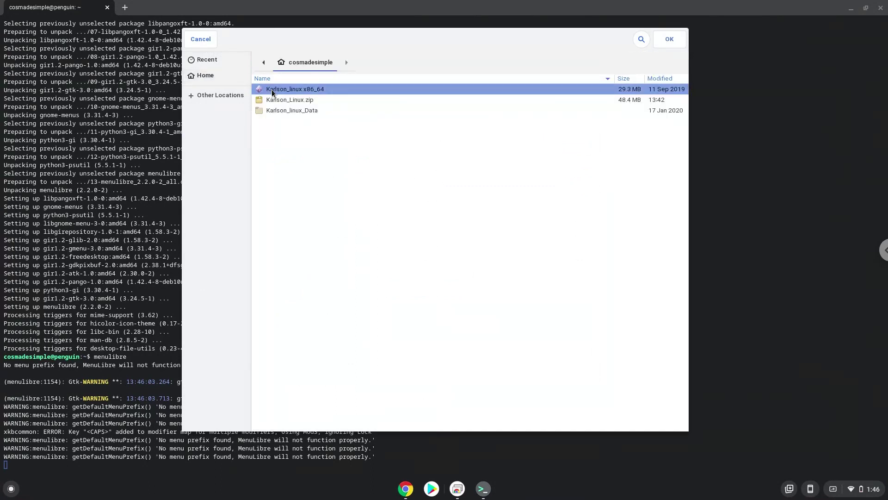
pyautogui.doubleClick(272, 91)
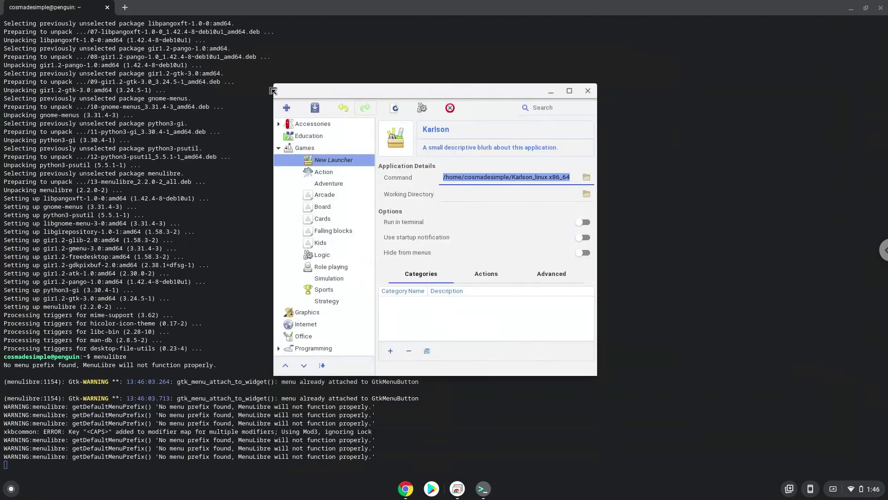
# Step: Save the Karlson launcher, then close MenuLibre and the Terminal, confirming Leave
pyautogui.click(316, 110)
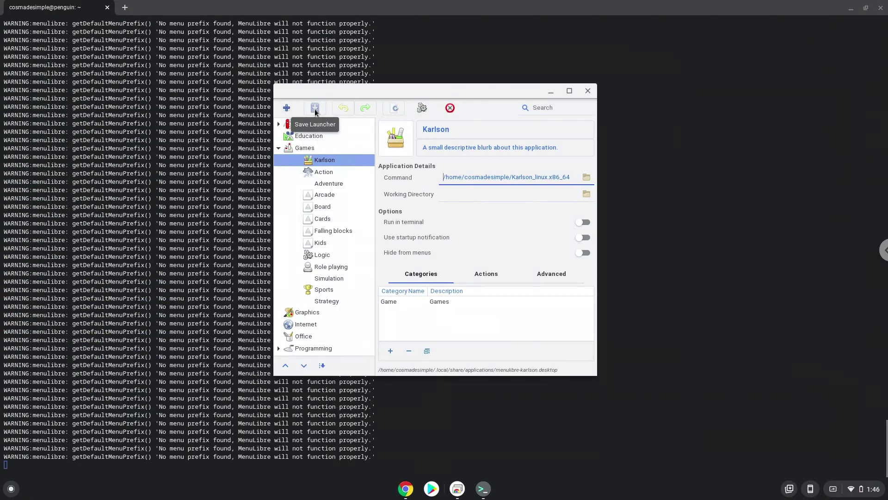
pyautogui.click(594, 90)
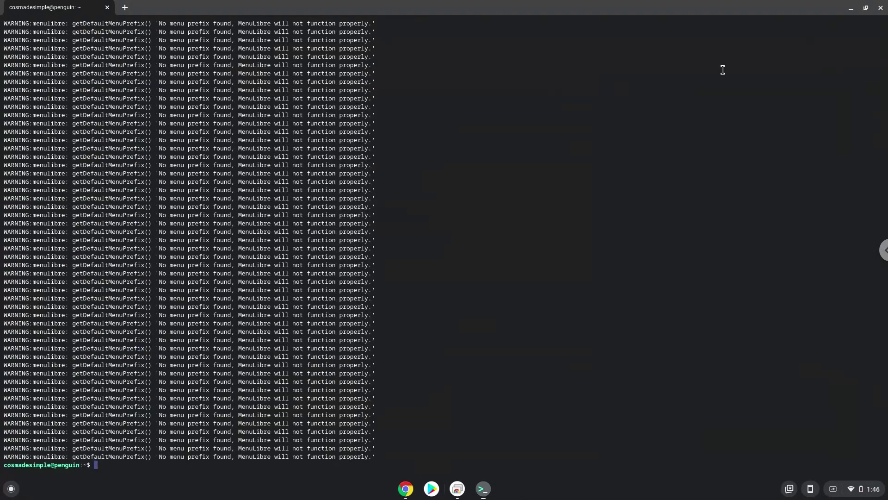
pyautogui.click(881, 10)
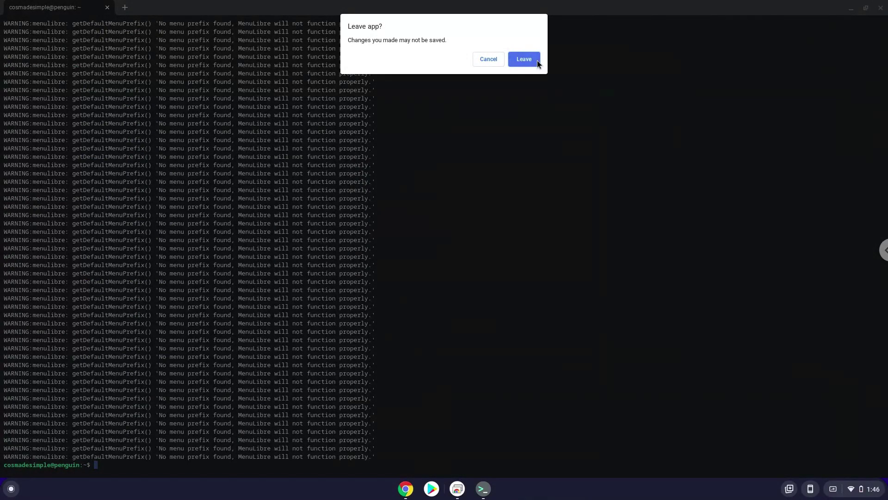
pyautogui.click(538, 60)
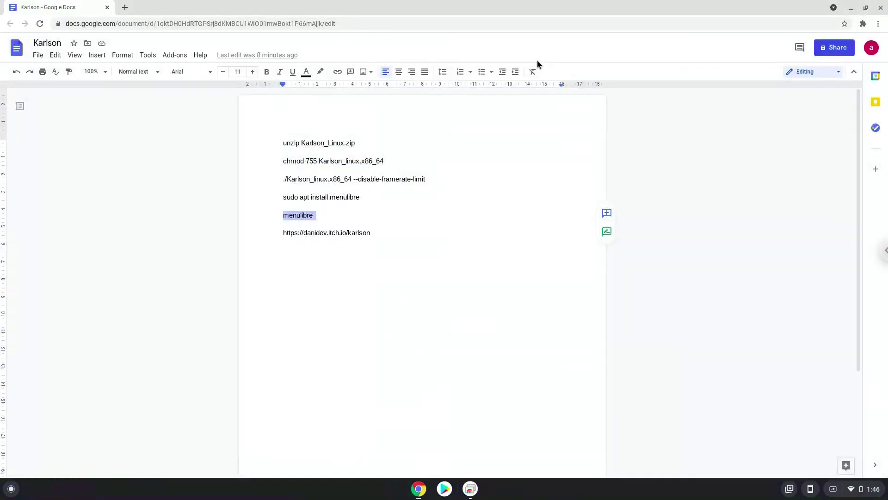
# Step: Launch Karlson from the launcher search 'k', accept the config dialog, and play Sandbox 0
pyautogui.click(11, 488)
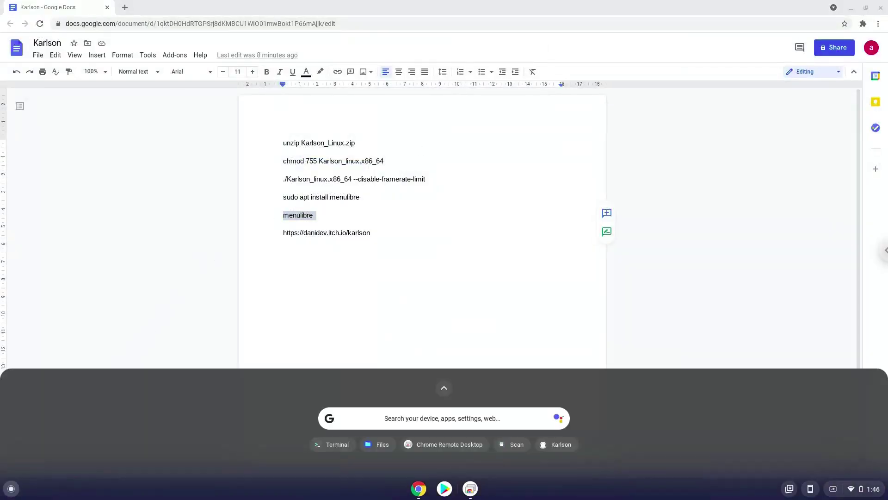
pyautogui.write('k')
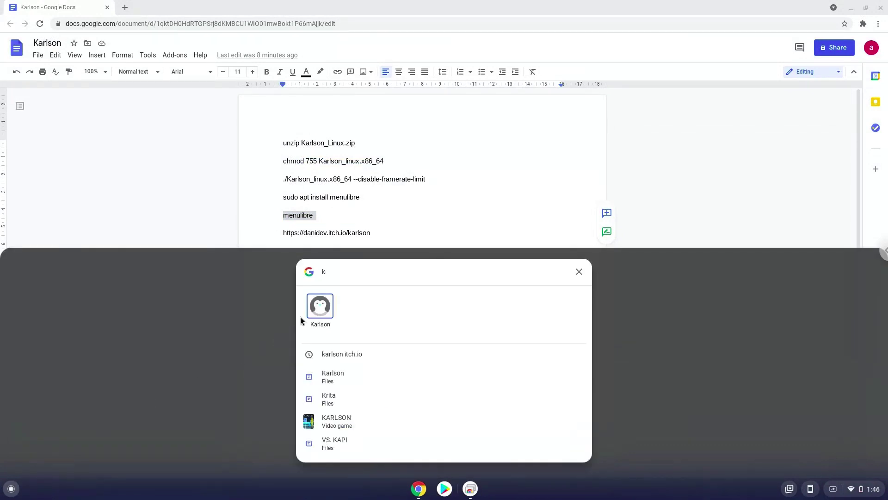
pyautogui.click(322, 304)
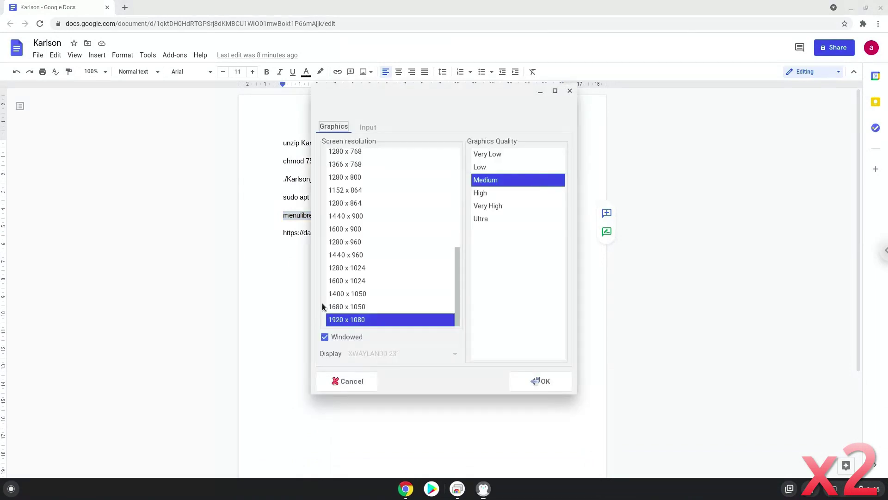
pyautogui.click(524, 377)
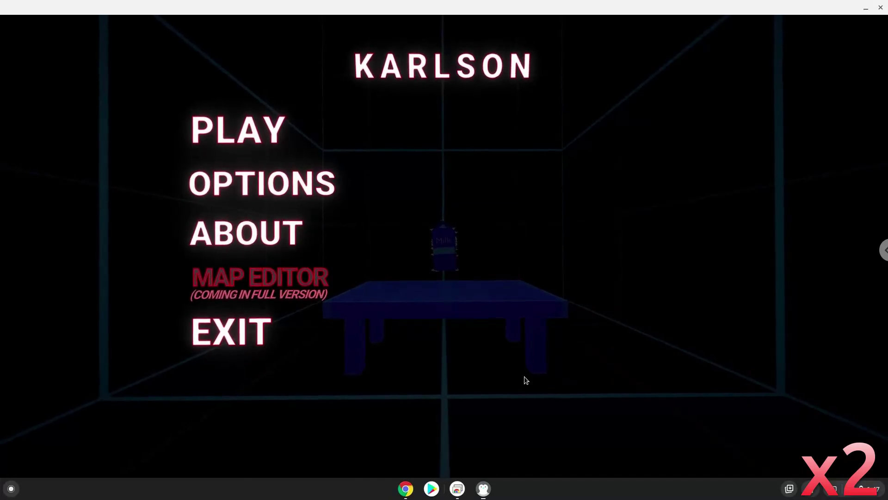
pyautogui.click(260, 131)
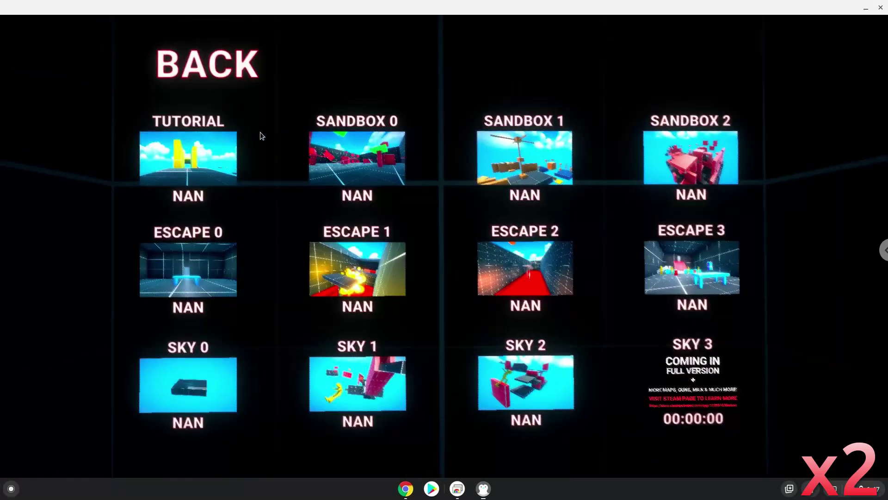
pyautogui.click(335, 156)
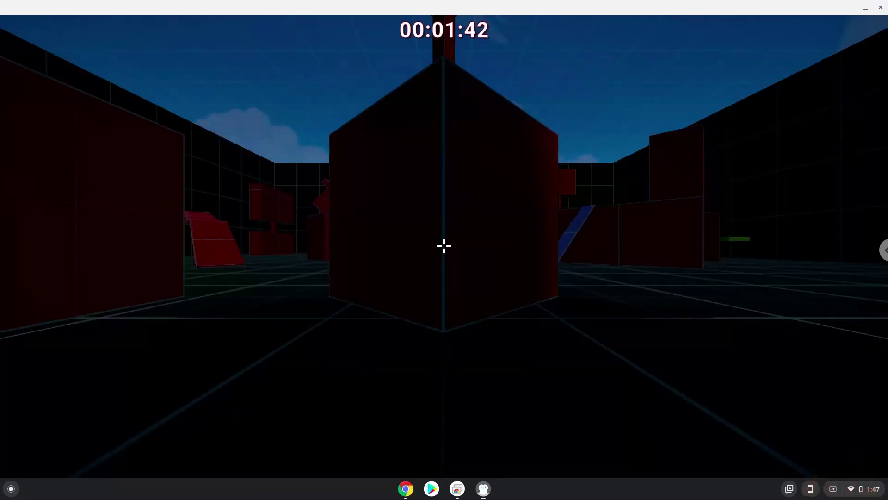